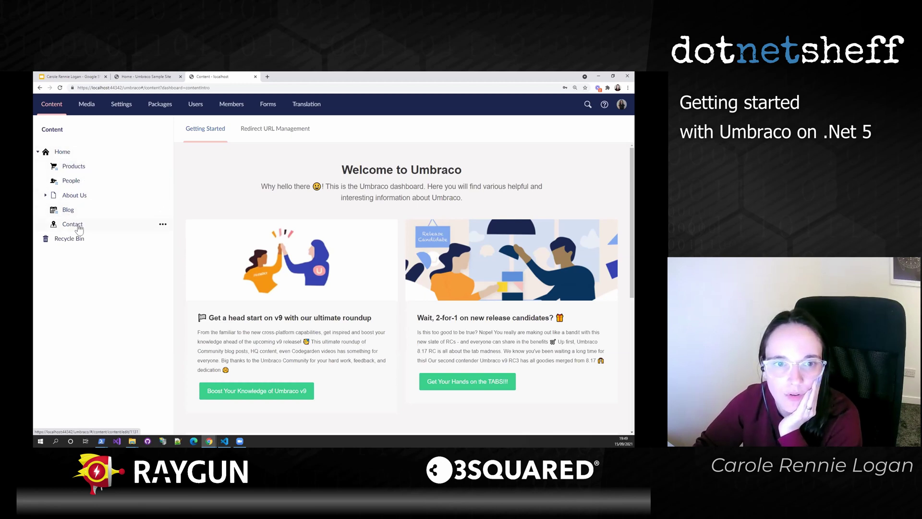
# - Expand About Us to show About this Starter Kit and Todo list for the Starter Kit
pyautogui.click(46, 195)
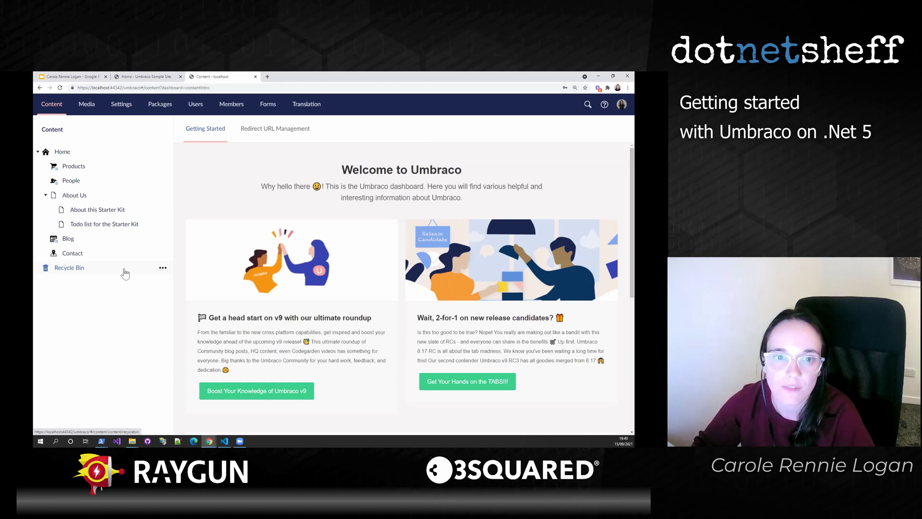
# - Open the Home document type under Settings > Document Types and scroll its Hero, Content and Footer groups
pyautogui.click(129, 108)
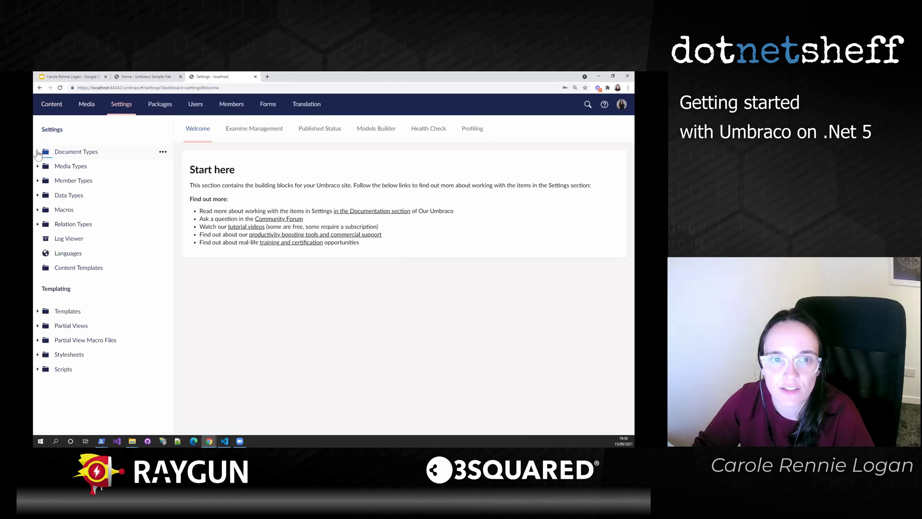
pyautogui.click(37, 152)
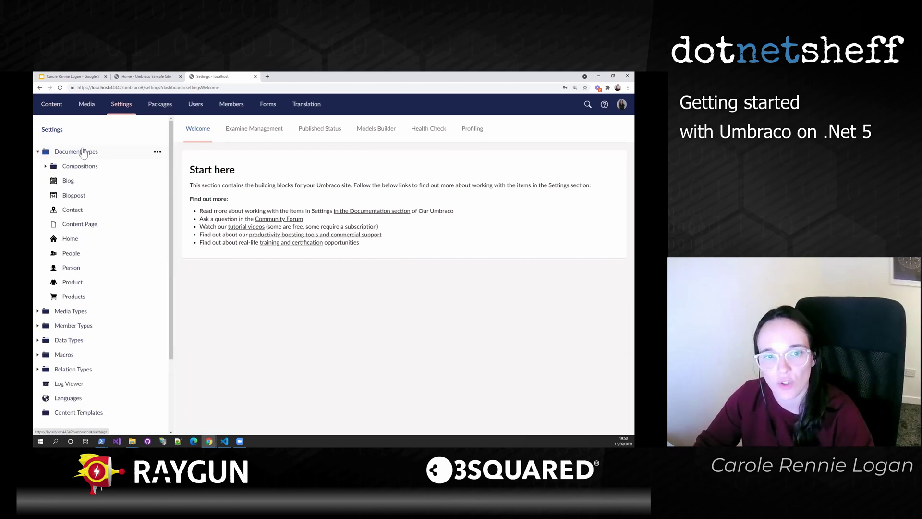
pyautogui.click(70, 239)
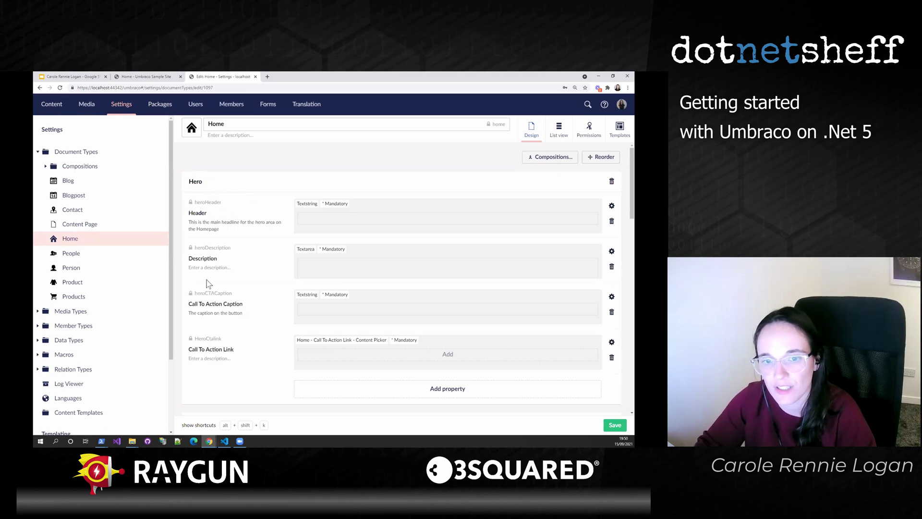
pyautogui.scroll(-3, 243, 365)
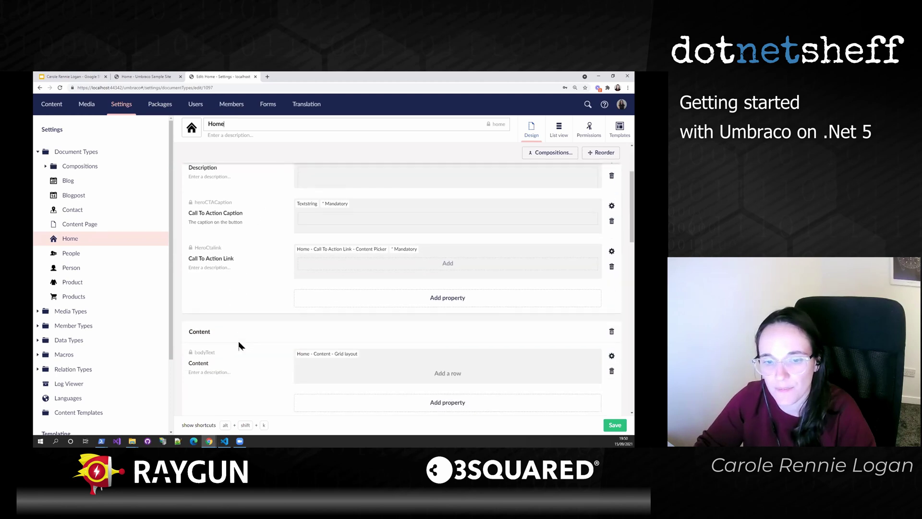
pyautogui.scroll(-1, 336, 338)
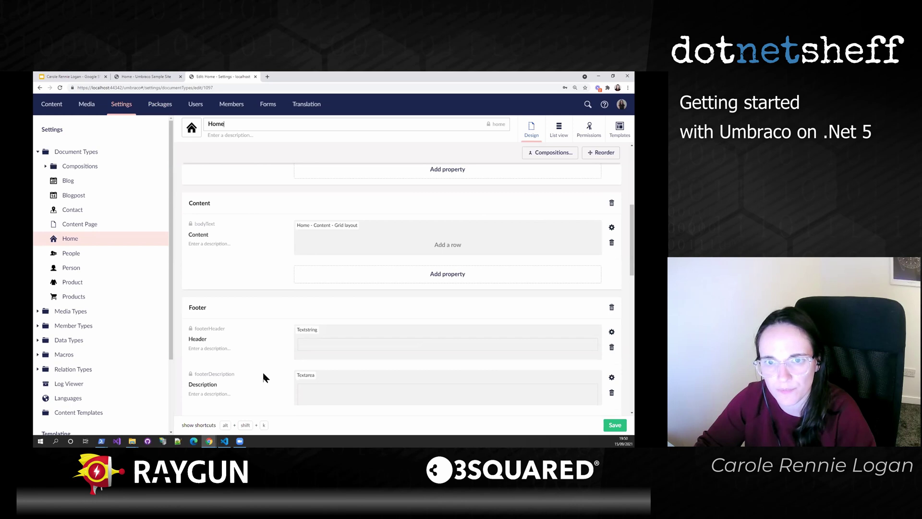
pyautogui.scroll(3, 264, 378)
pyautogui.hotkey('ctrl', 'shift', 'Tab')
# - Zoom in and scroll the sample home page from hero to footer, then return to the Home document type
pyautogui.hotkey('ctrl', '+')
pyautogui.hotkey('ctrl', '+')
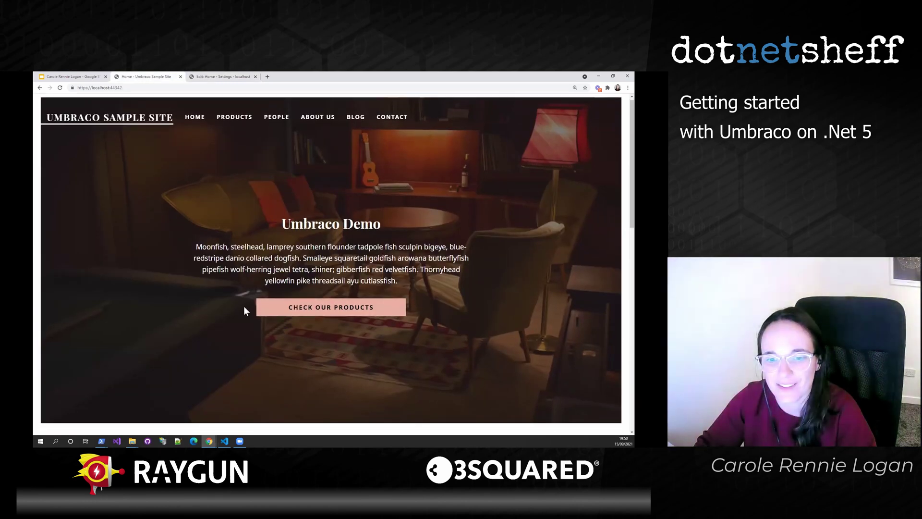
pyautogui.scroll(-10, 243, 310)
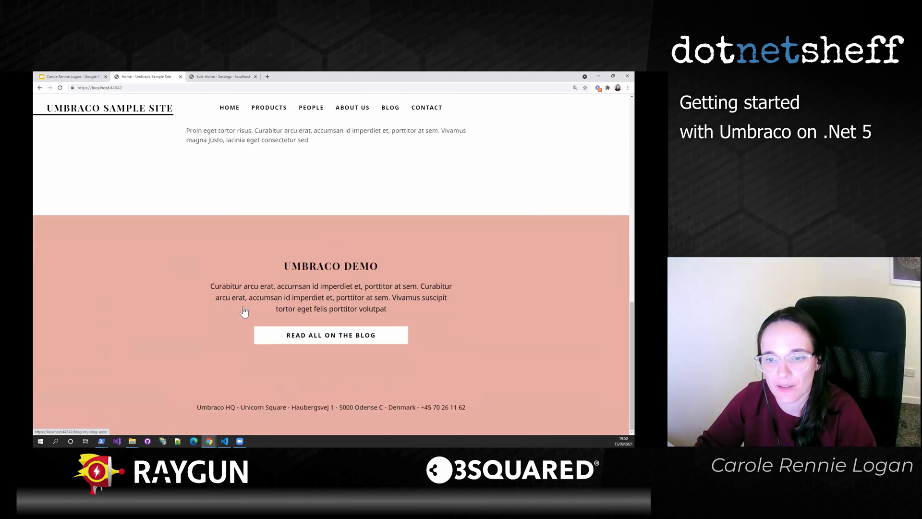
pyautogui.scroll(3, 392, 308)
pyautogui.scroll(8, 393, 309)
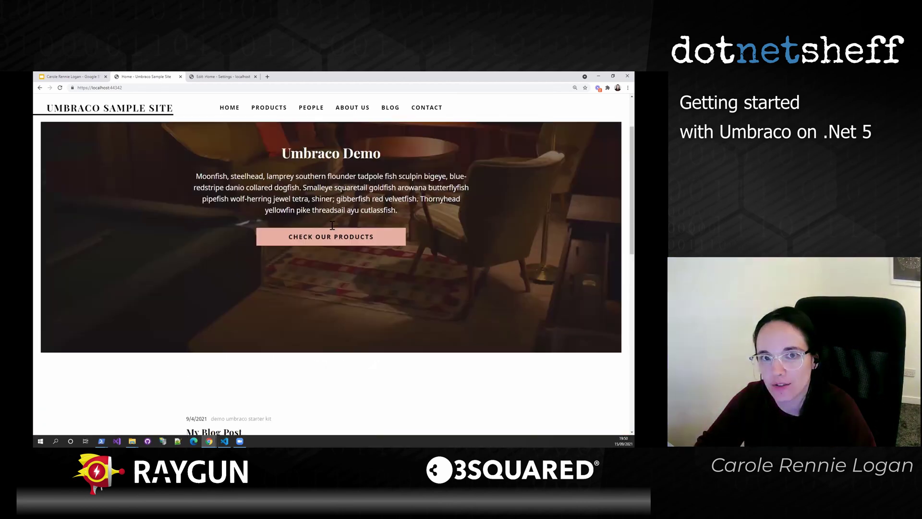
pyautogui.click(234, 77)
pyautogui.scroll(-2, 371, 176)
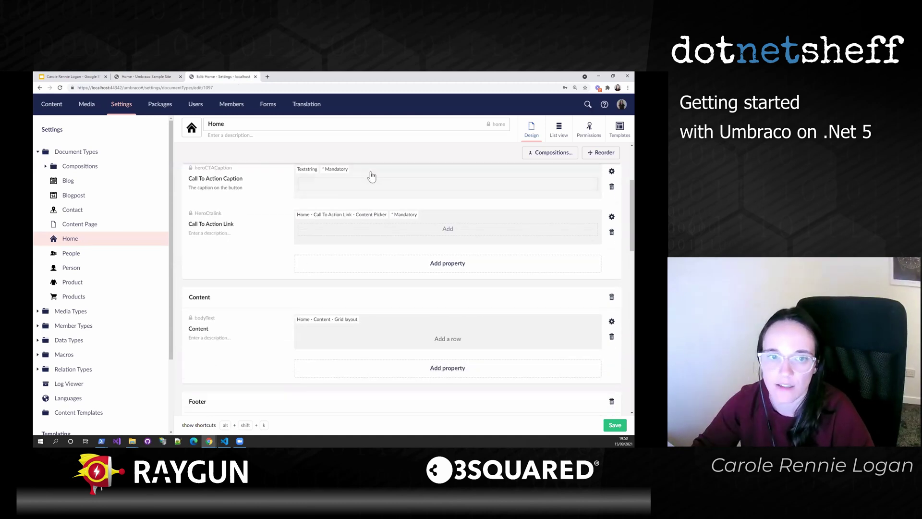
# - View Home's permissions, which allow Blog, Contact, Content Page, People and Products children
pyautogui.click(586, 129)
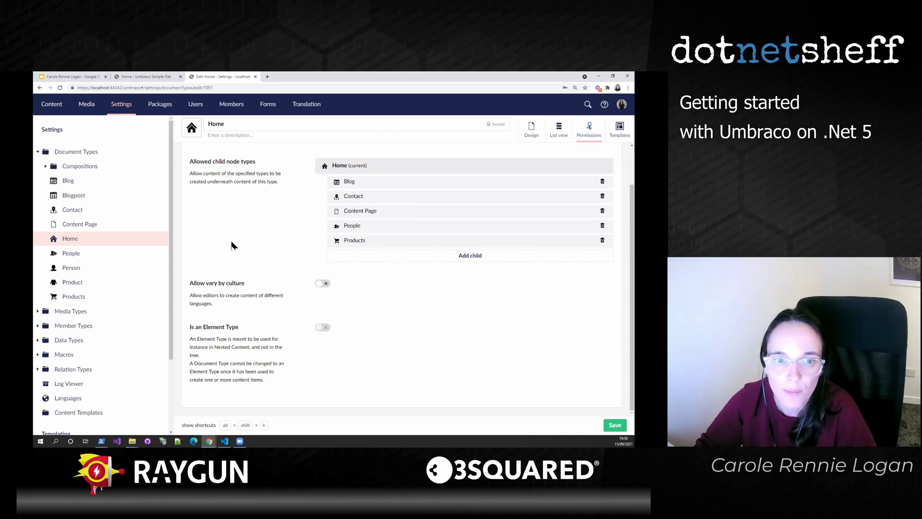
# - Open the People document type
pyautogui.click(90, 253)
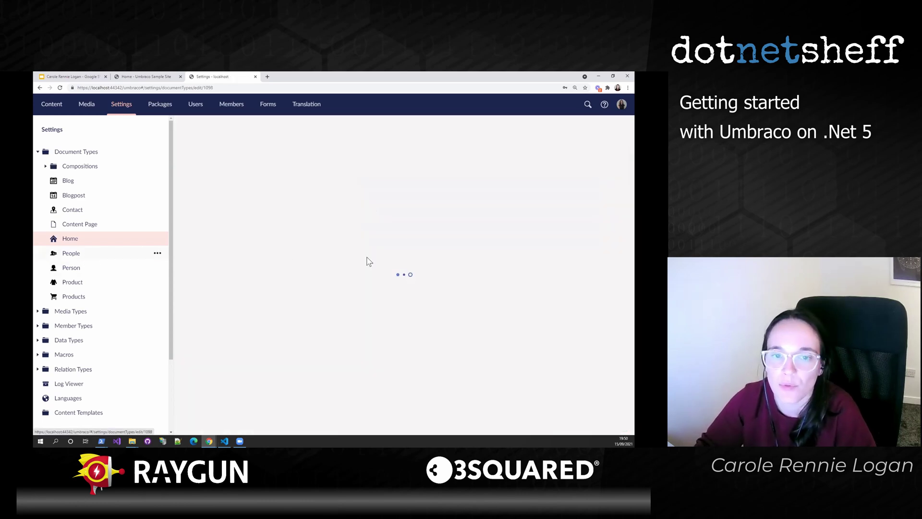
# - Check People allows Person children, then view Navigation Base's Description, Keywords and Hide in Navigation properties
pyautogui.click(589, 130)
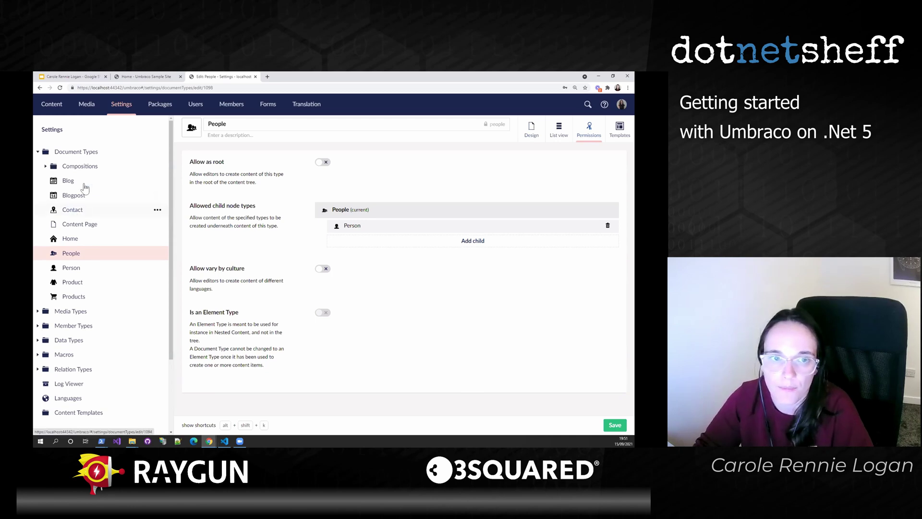
pyautogui.click(46, 167)
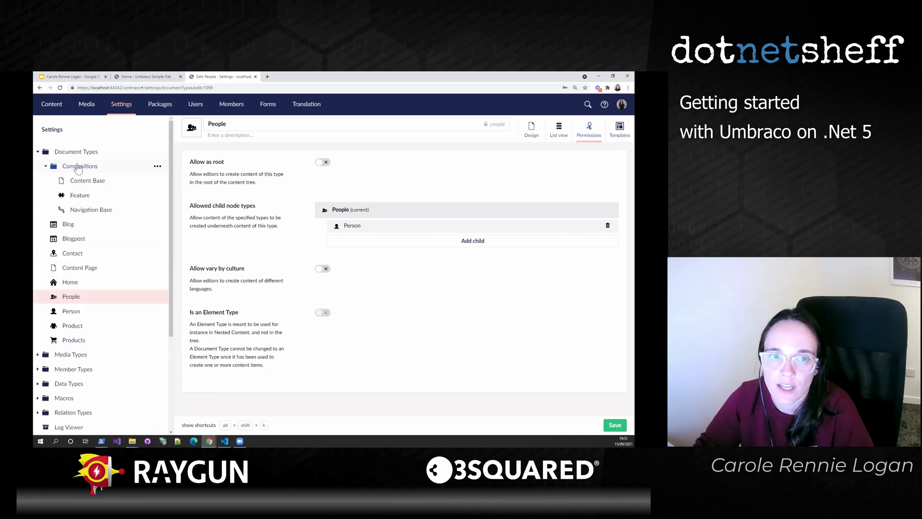
pyautogui.click(94, 213)
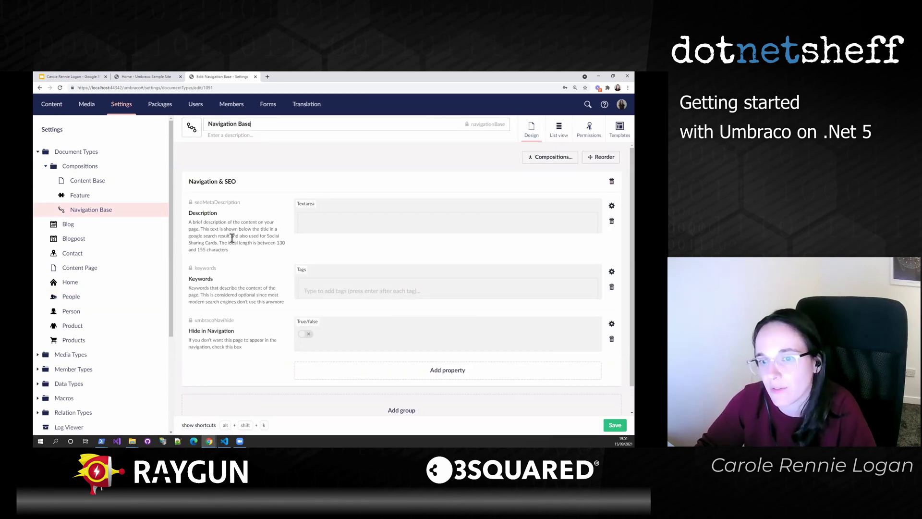
pyautogui.scroll(-1, 233, 240)
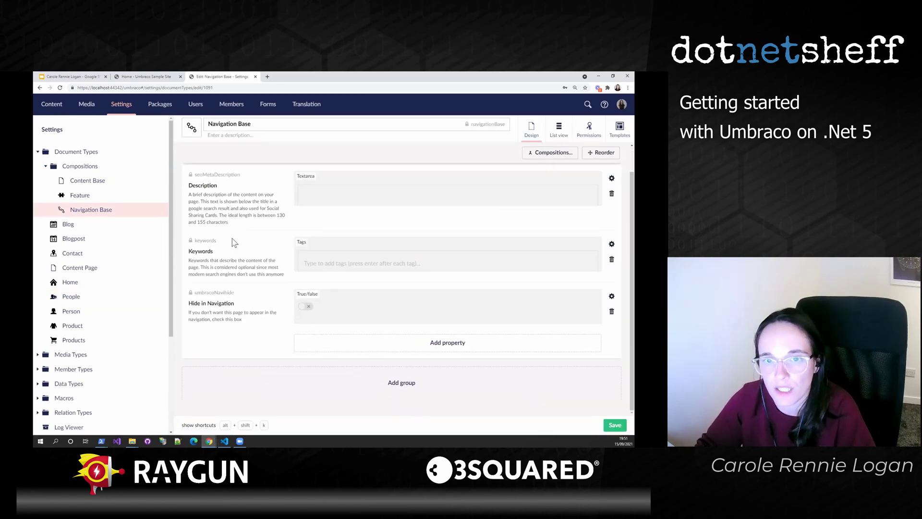
pyautogui.scroll(1, 234, 243)
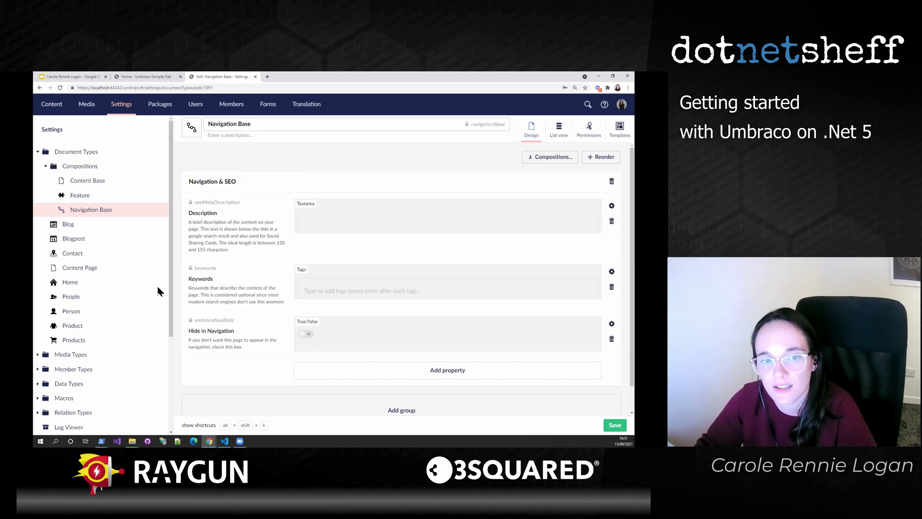
# - Open Person under People, confirm Navigation Base is ticked in its compositions, and view the inherited Navigation & SEO group
pyautogui.click(72, 297)
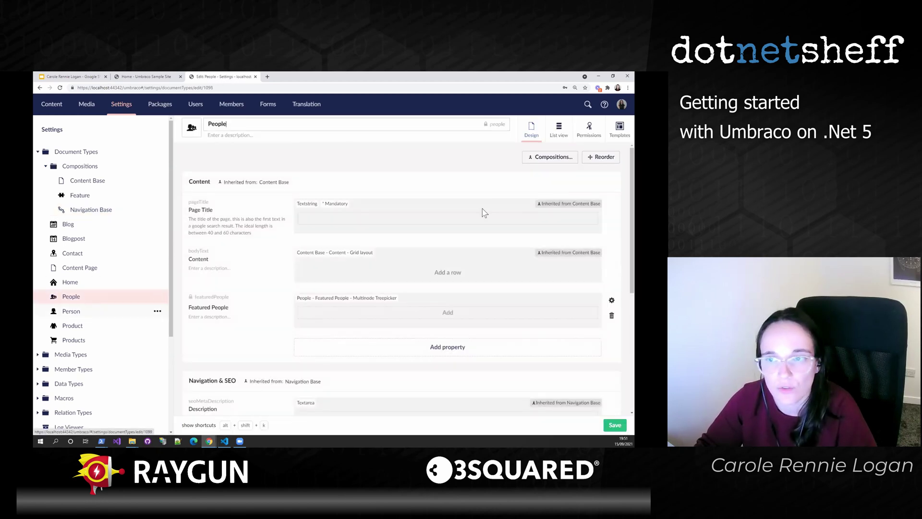
pyautogui.click(70, 311)
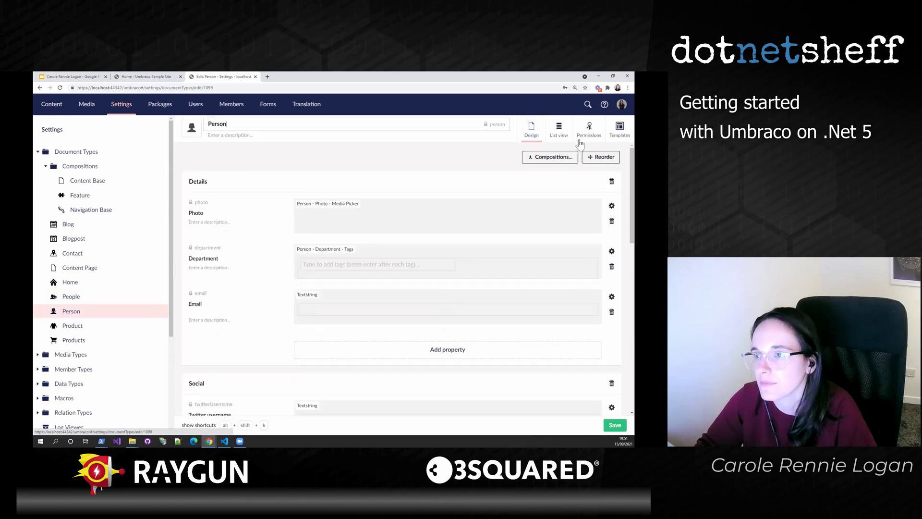
pyautogui.click(542, 157)
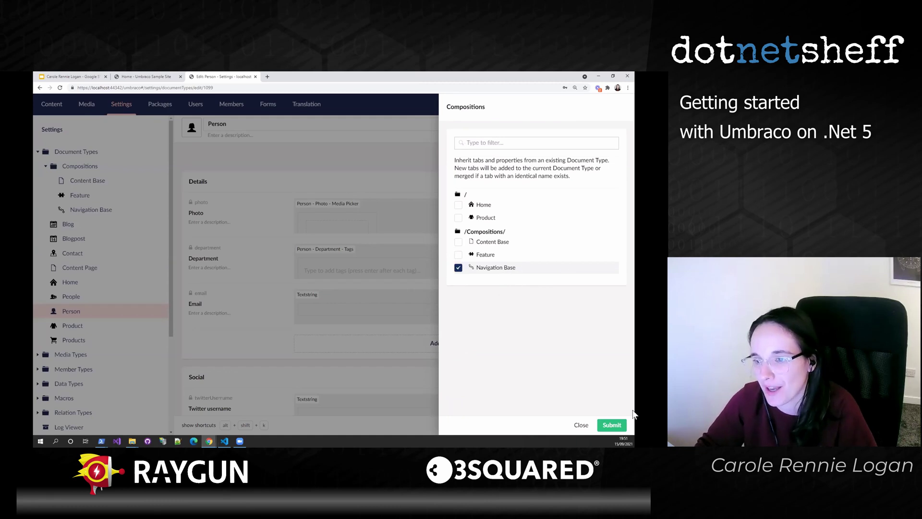
pyautogui.click(581, 425)
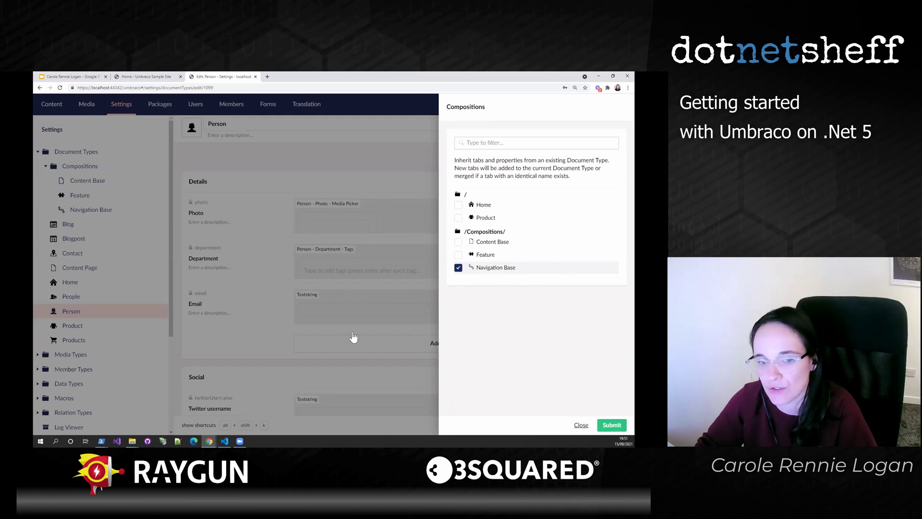
pyautogui.scroll(-8, 346, 285)
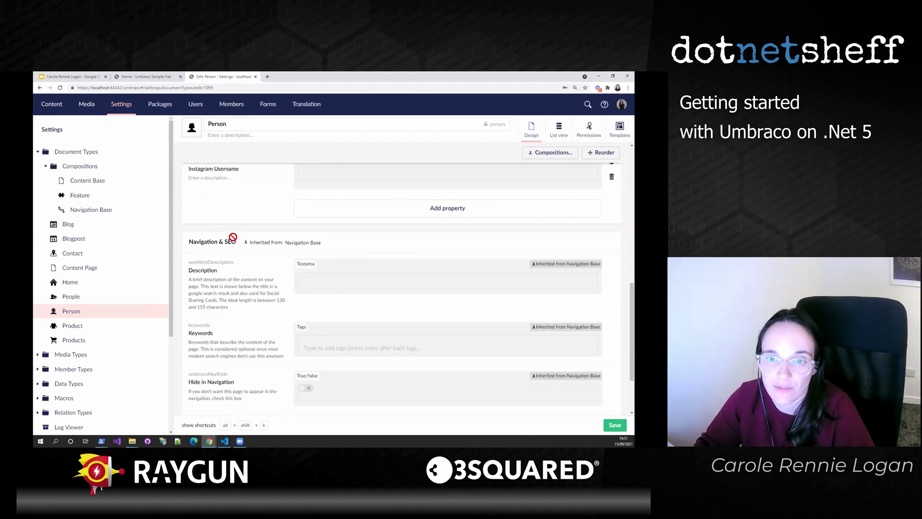
pyautogui.scroll(1, 246, 212)
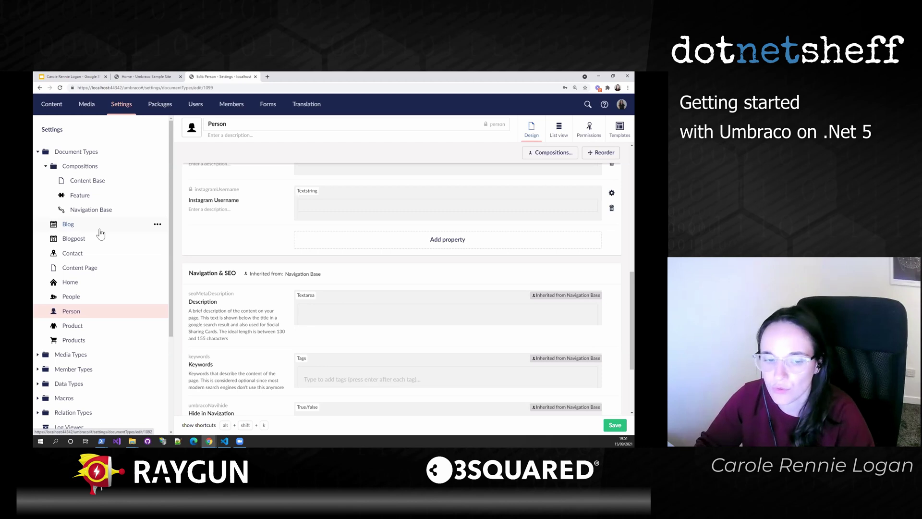
# - Browse the Starter Kit's Data Types list, then expand Templates to show Blog, Blogpost, Contact and ContentPage
pyautogui.scroll(-3, 101, 233)
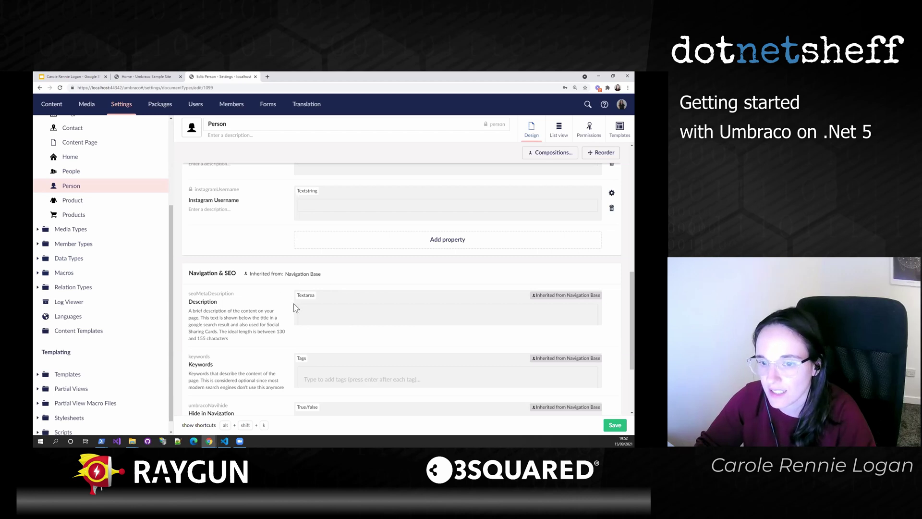
pyautogui.scroll(-2, 317, 392)
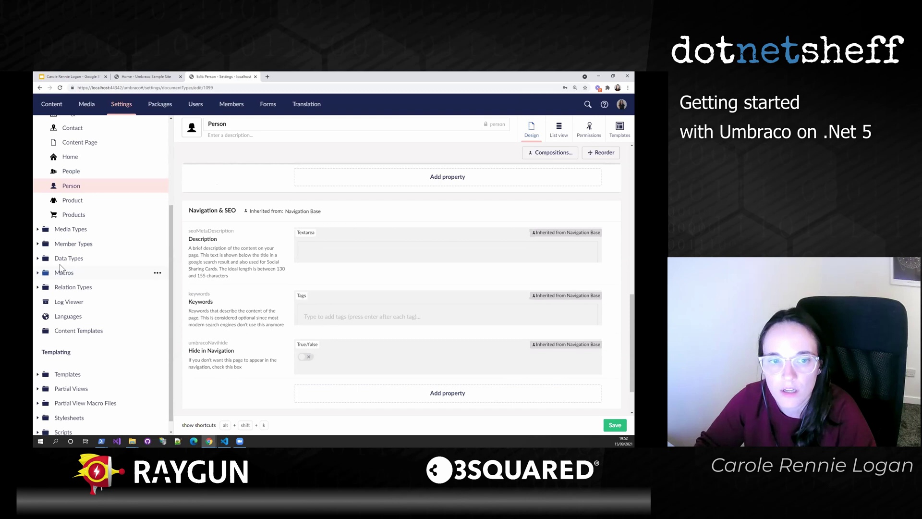
pyautogui.click(37, 259)
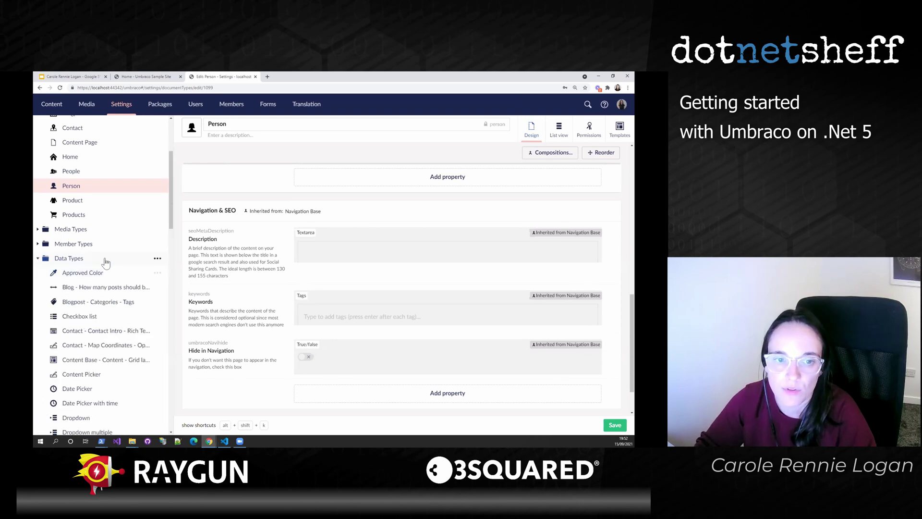
pyautogui.scroll(-3, 107, 261)
pyautogui.scroll(-5, 106, 261)
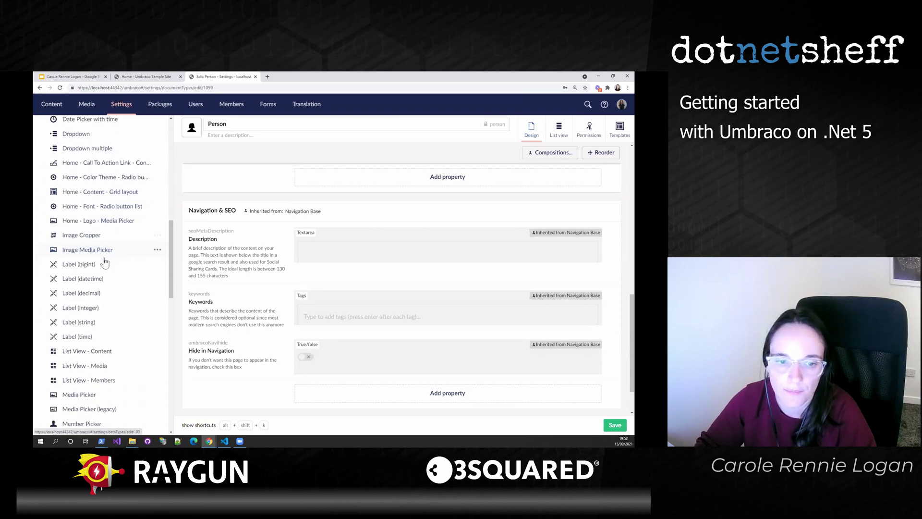
pyautogui.scroll(-5, 104, 262)
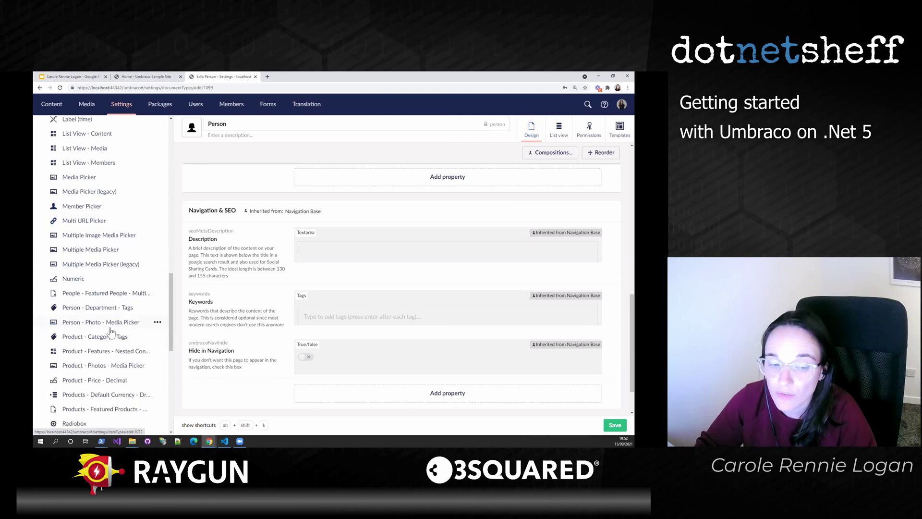
pyautogui.scroll(-4, 111, 331)
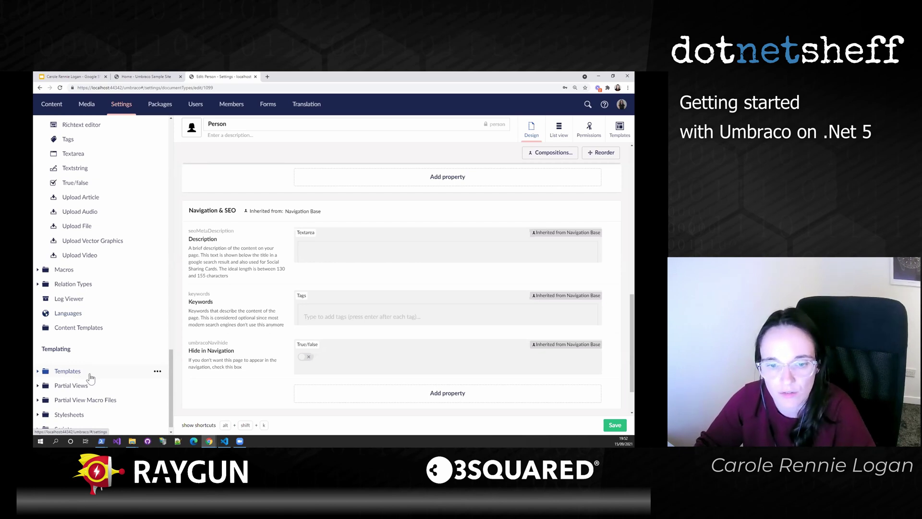
pyautogui.click(38, 372)
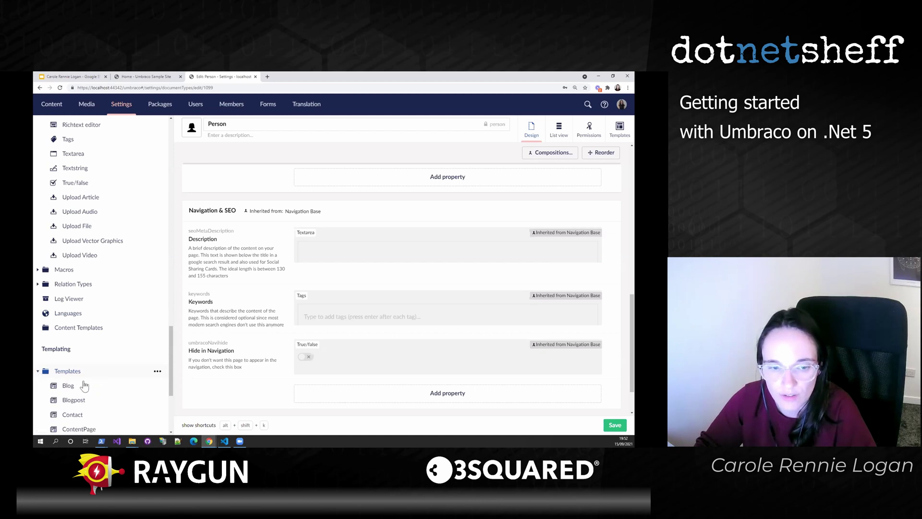
# - Open the Blog template to show its Razor markup with the latestBlogposts macro call
pyautogui.click(82, 385)
pyautogui.scroll(15, 112, 317)
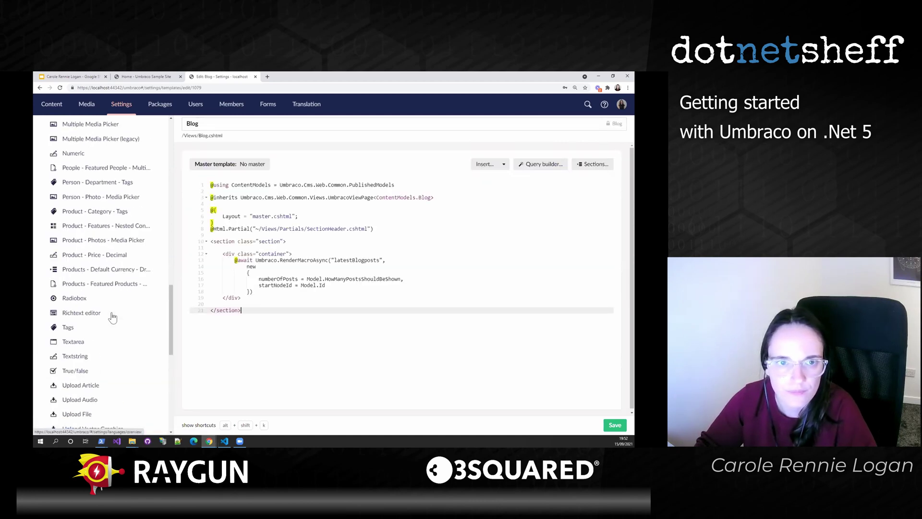
pyautogui.scroll(5, 112, 317)
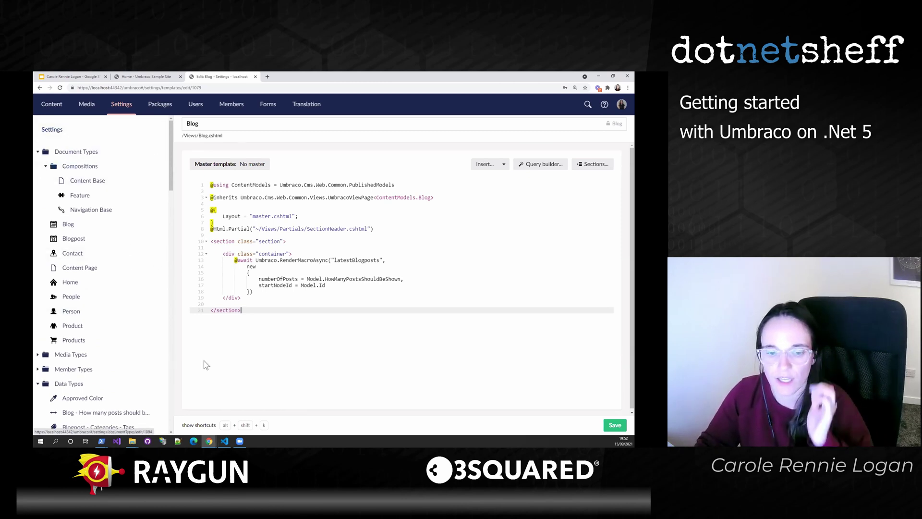
pyautogui.hotkey('alt', 'Tab')
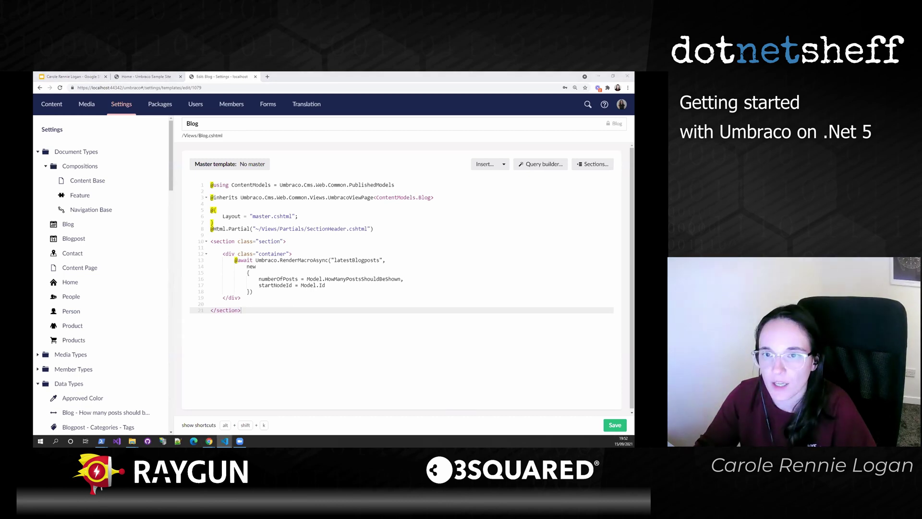
# - In people.cshtml, highlight the People model type in the inherits declaration on line 3
pyautogui.click(459, 102)
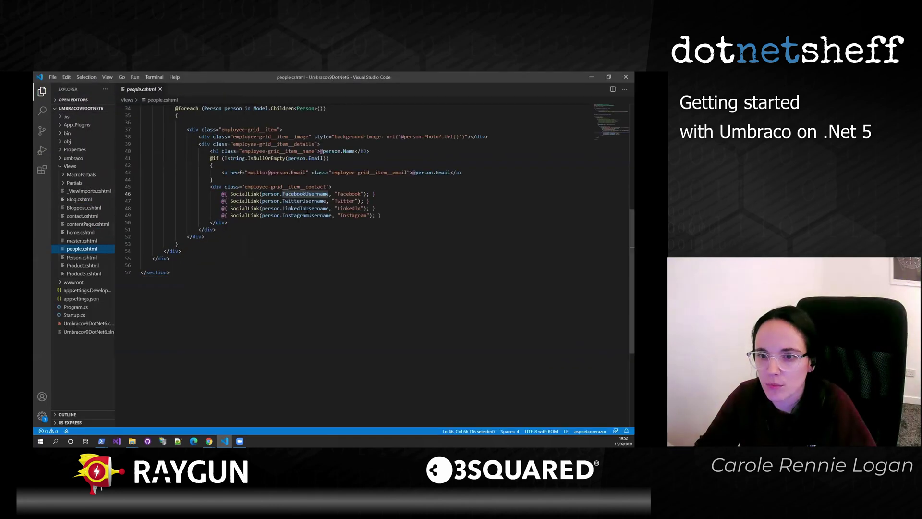
pyautogui.scroll(7, 315, 199)
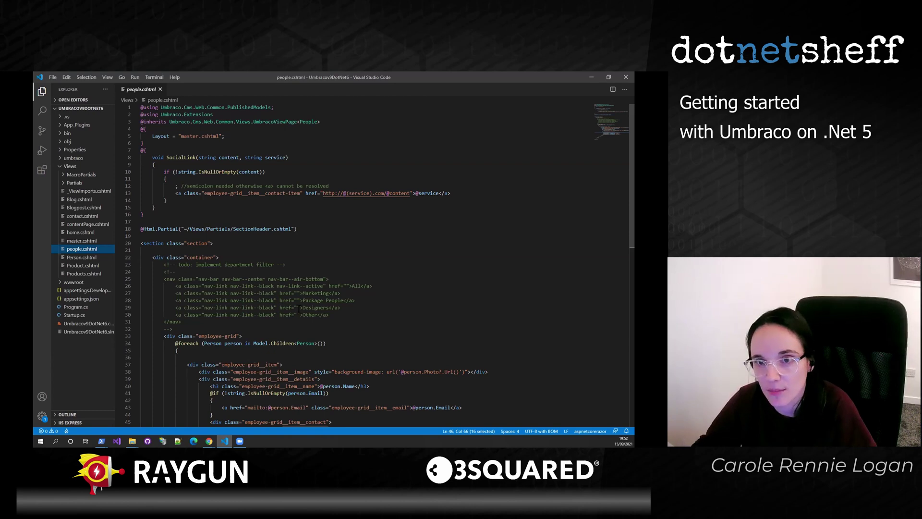
pyautogui.moveTo(326, 121); pyautogui.dragTo(140, 122)
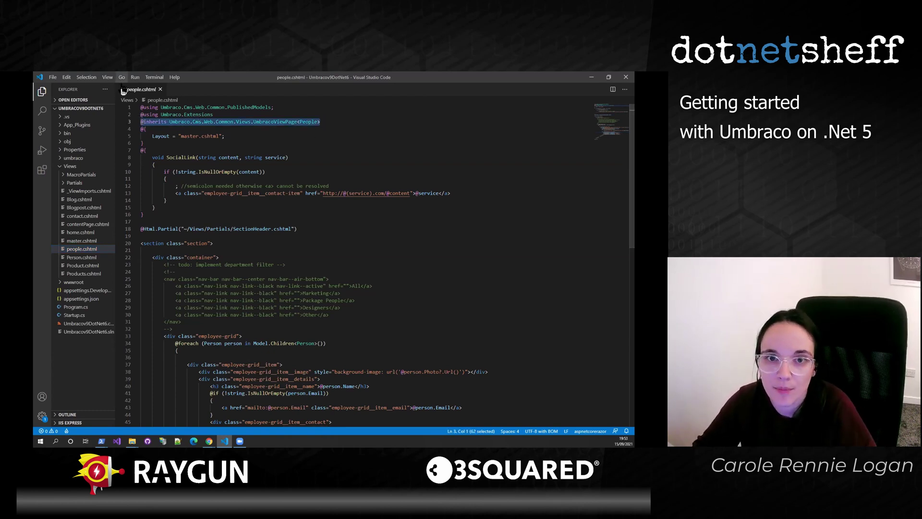
pyautogui.doubleClick(311, 121)
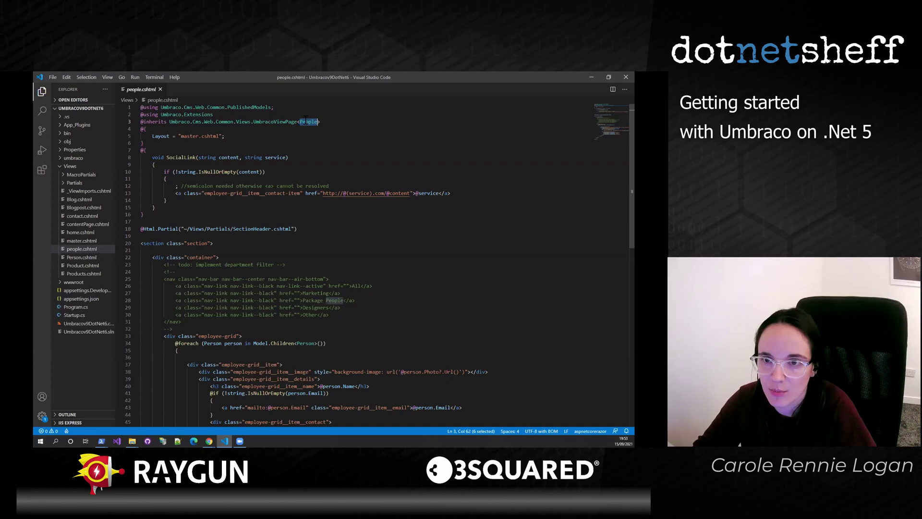
# - Highlight Person in Children<Person> and the person loop variable, then return to the Blog template editor
pyautogui.scroll(-3, 340, 304)
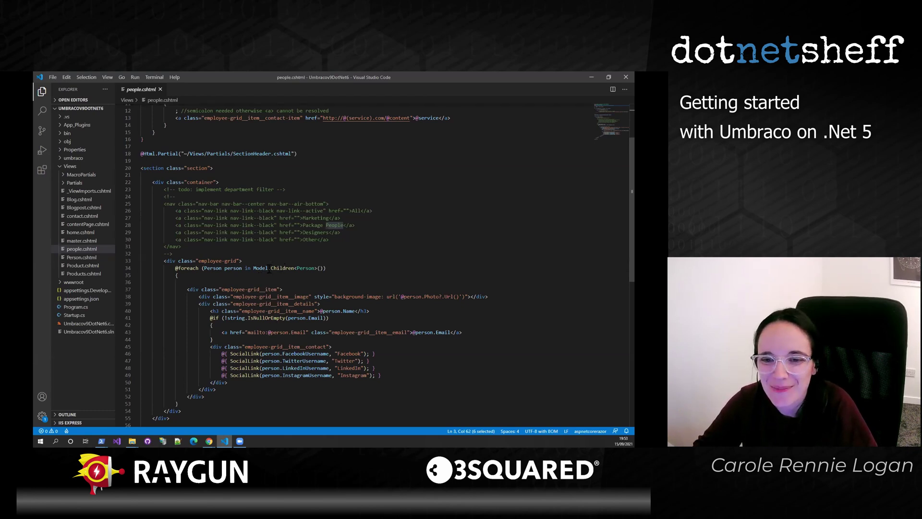
pyautogui.click(309, 267)
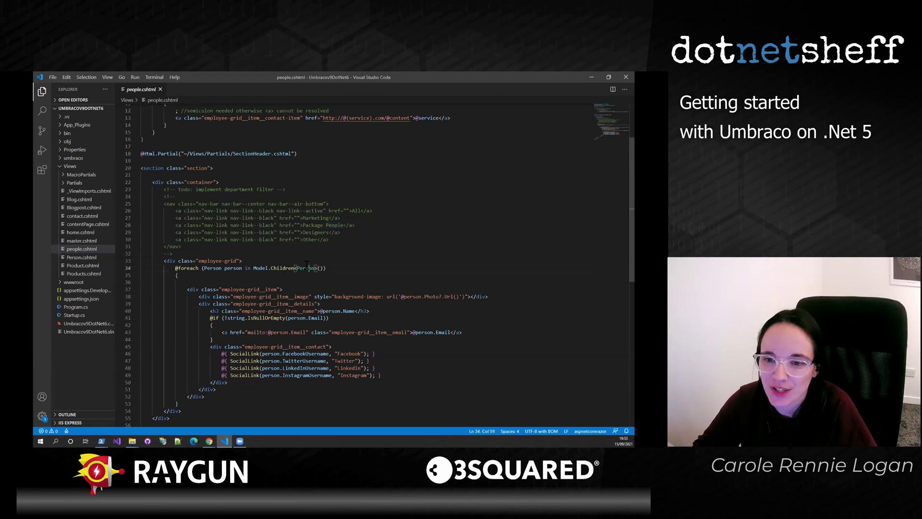
pyautogui.doubleClick(307, 268)
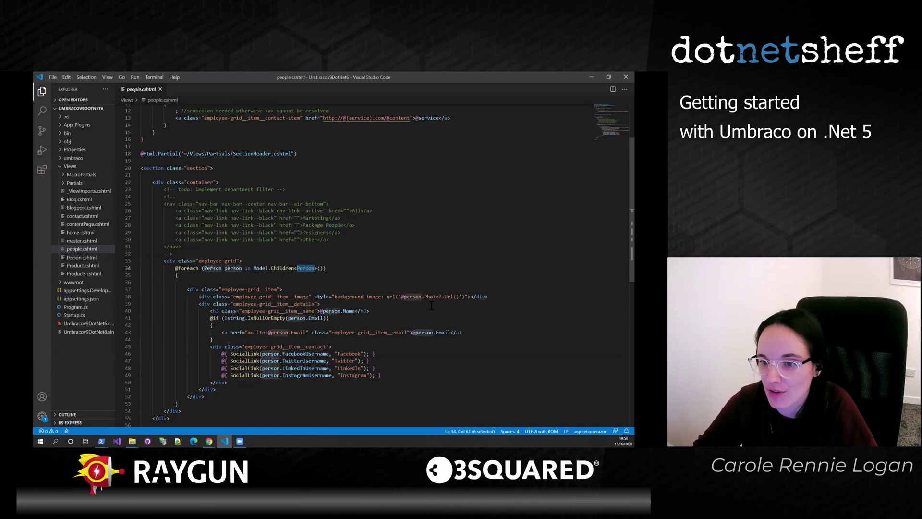
pyautogui.doubleClick(411, 297)
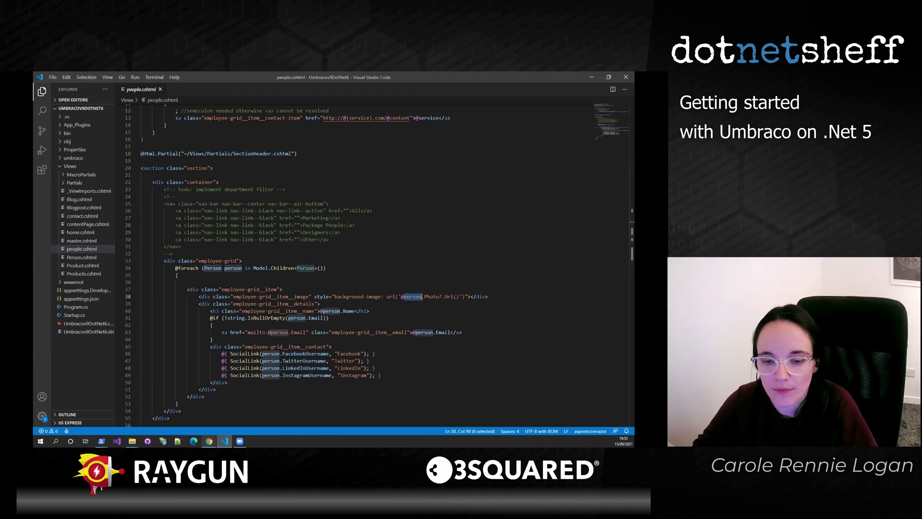
pyautogui.click(209, 441)
pyautogui.click(235, 408)
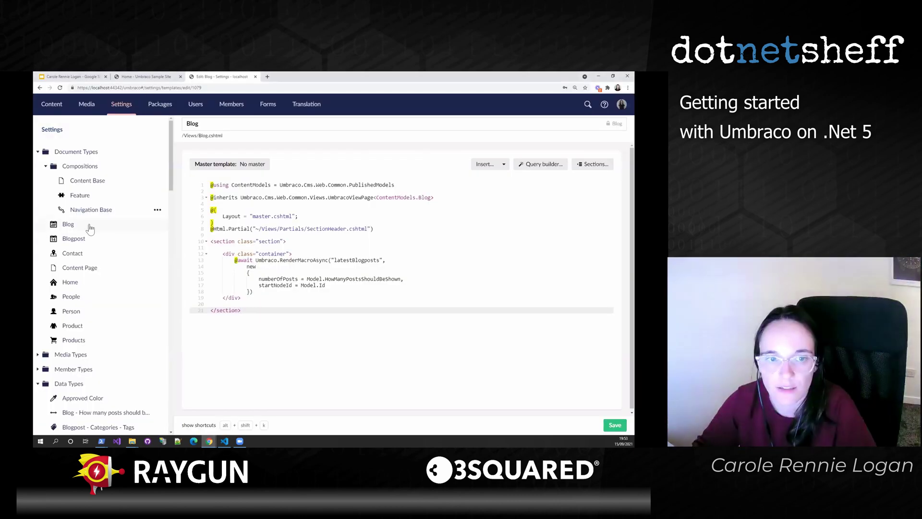
# - Open the sample site's People page and scroll through the staff photo grid
pyautogui.click(128, 78)
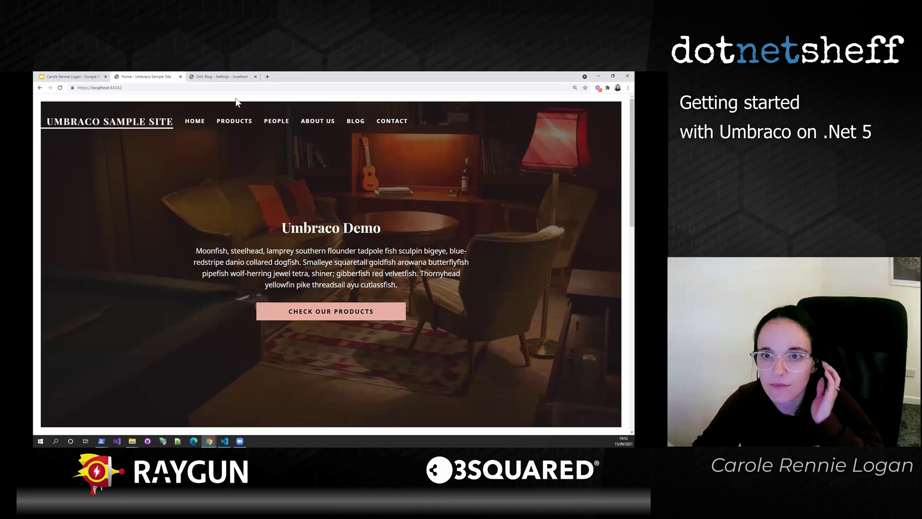
pyautogui.click(270, 125)
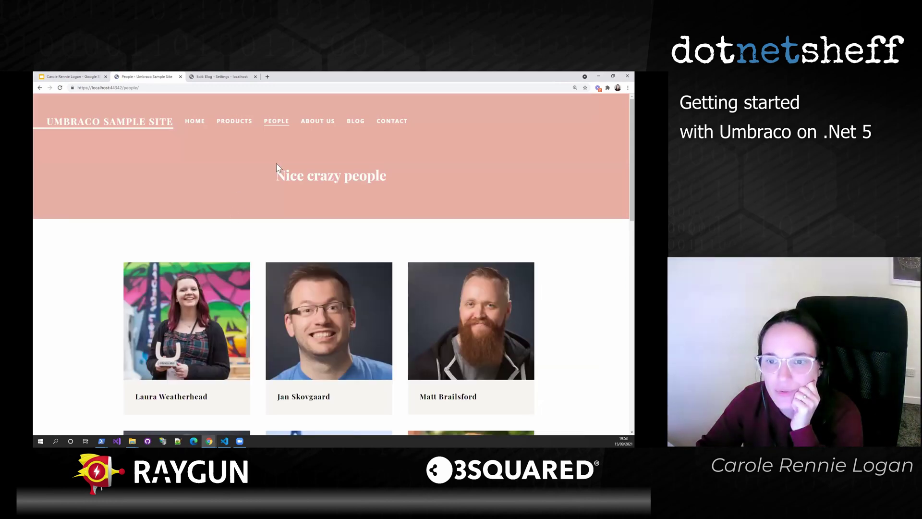
pyautogui.scroll(-3, 292, 169)
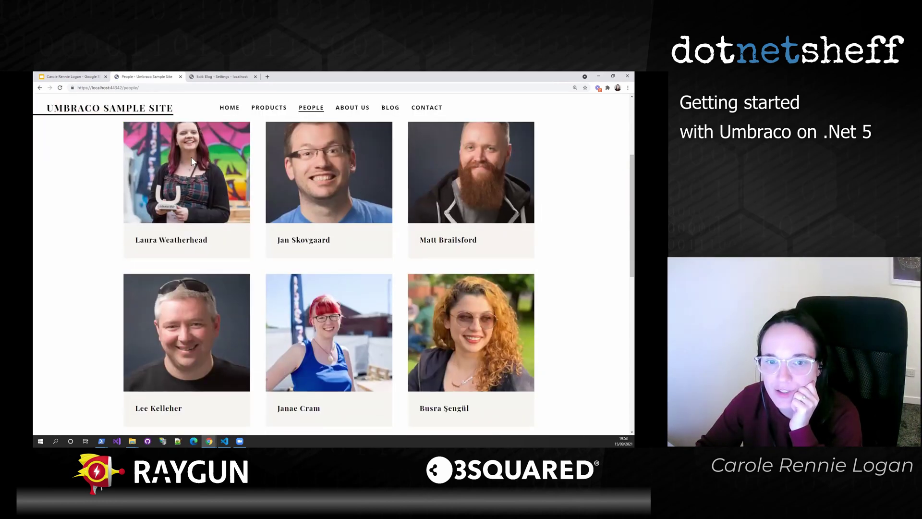
pyautogui.scroll(-1, 419, 313)
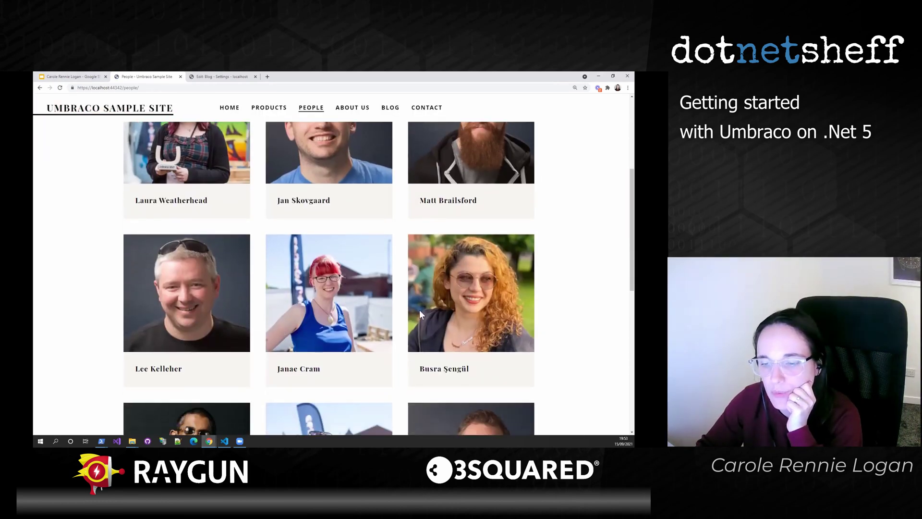
pyautogui.scroll(-1, 421, 336)
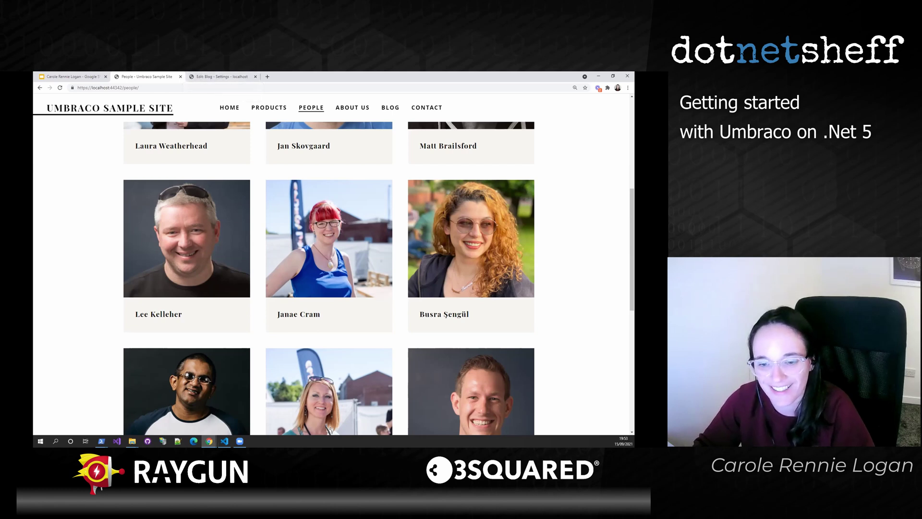
# - Bring the PowerShell window to the front
pyautogui.hotkey('alt', 'Tab')
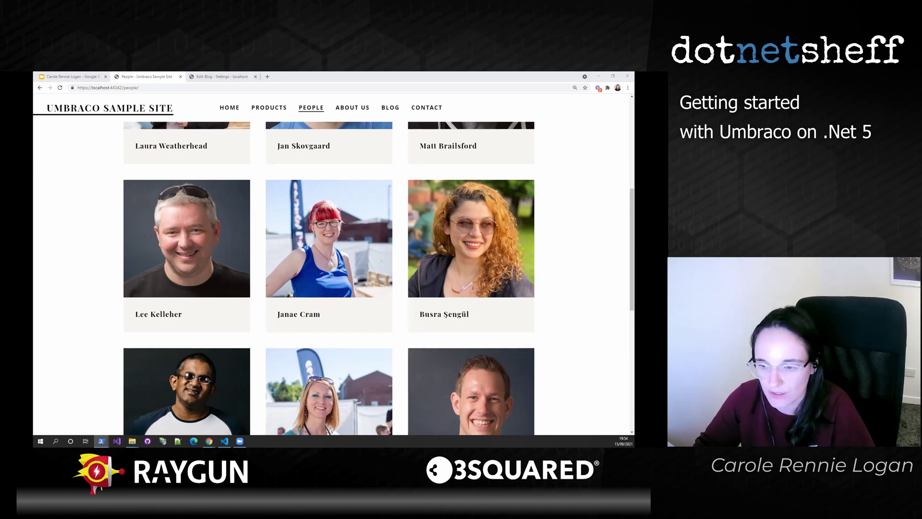
pyautogui.hotkey('alt', 'Tab')
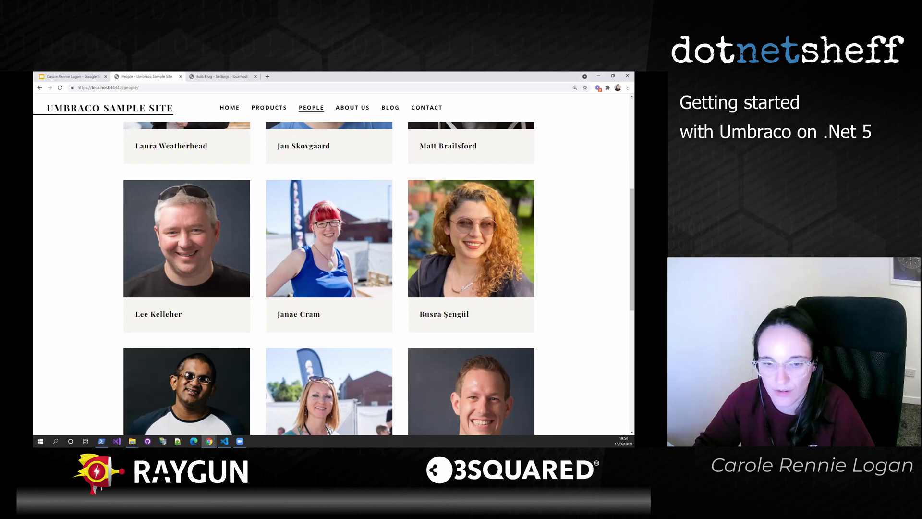
pyautogui.hotkey('alt', 'Tab')
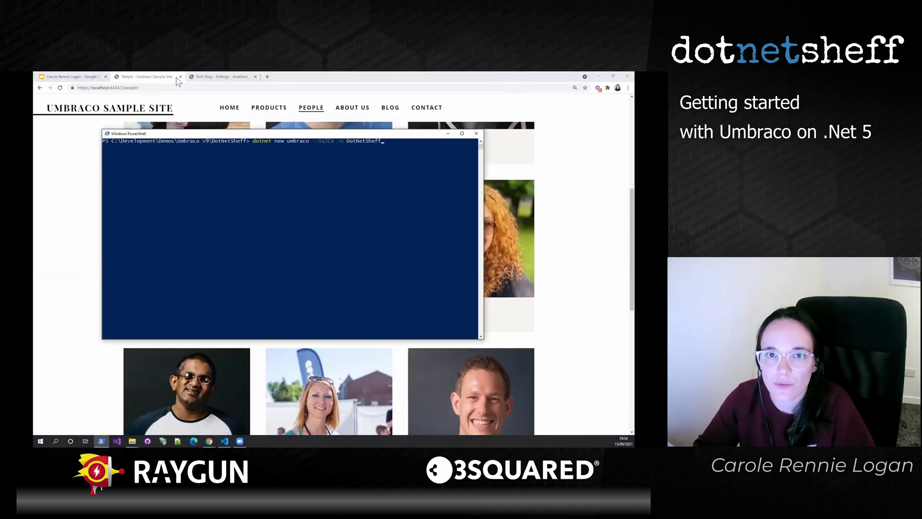
# - Close the sample site's People tab and create the DotNetSheff Umbraco project with SQL CE
pyautogui.hotkey('alt', 'Tab')
pyautogui.click(180, 77)
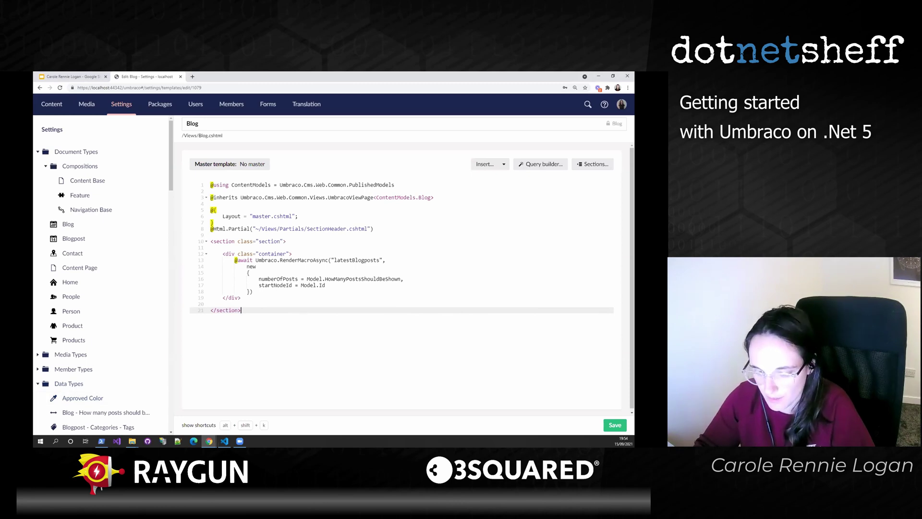
pyautogui.hotkey('alt', 'Tab')
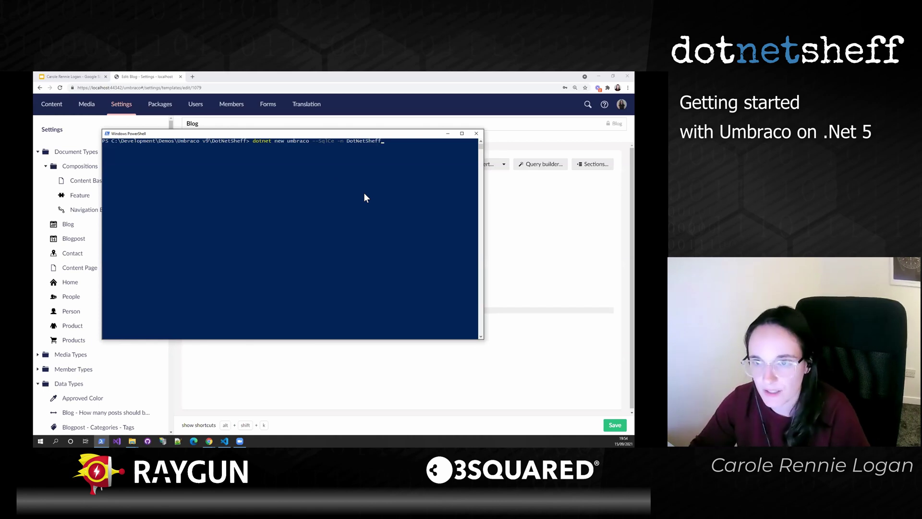
pyautogui.moveTo(350, 135); pyautogui.dragTo(347, 185)
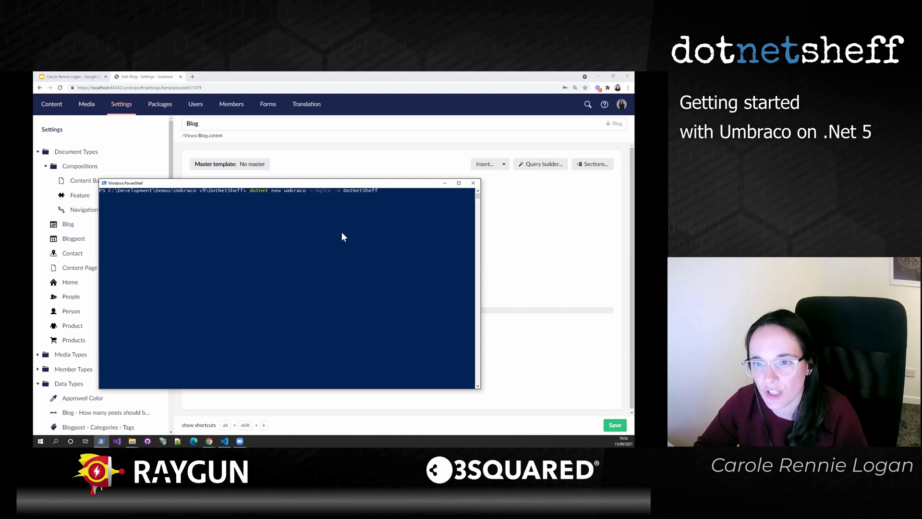
pyautogui.press('Return')
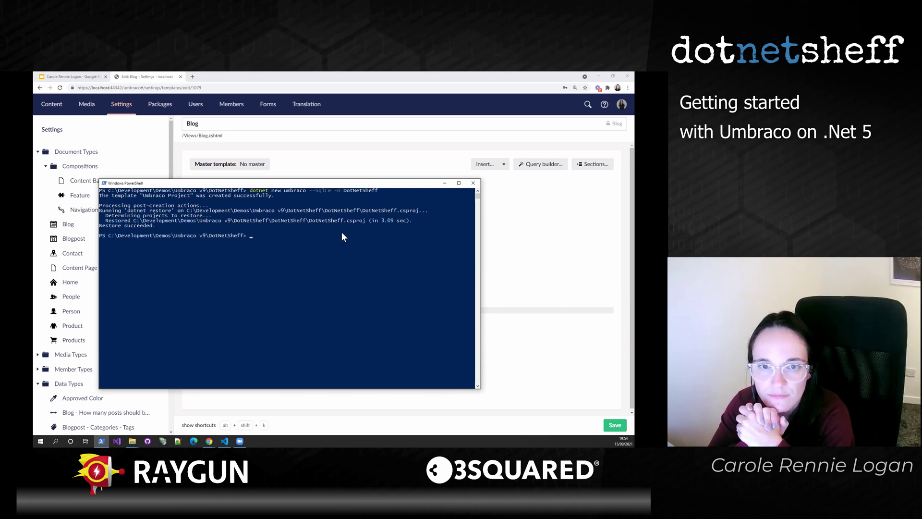
# - Change into the DotNetSheff project folder and enter 'dotnet build' at the prompt
pyautogui.write('do')
pyautogui.press('BackSpace')
pyautogui.press('BackSpace')
pyautogui.write('cd .\\D')
pyautogui.press('Tab')
pyautogui.write('o')
pyautogui.press('BackSpace')
pyautogui.press('Return')
pyautogui.write('dot')
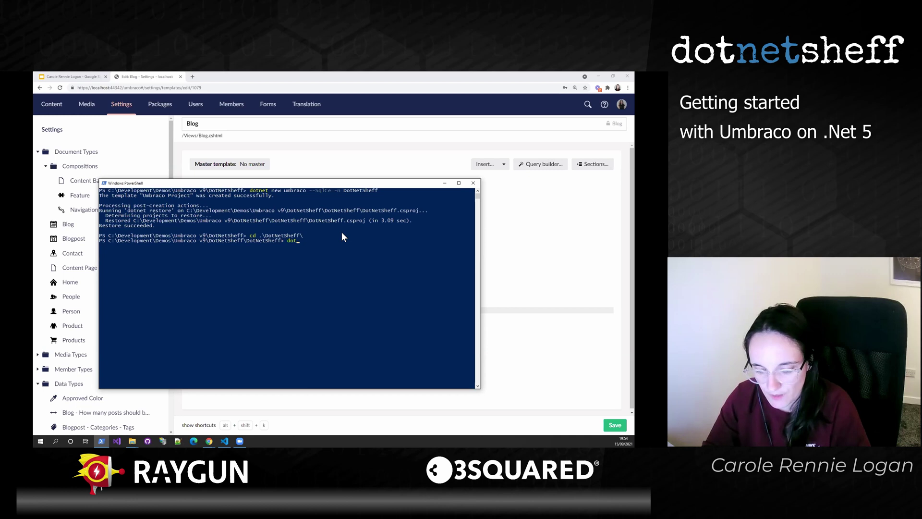
pyautogui.write('net')
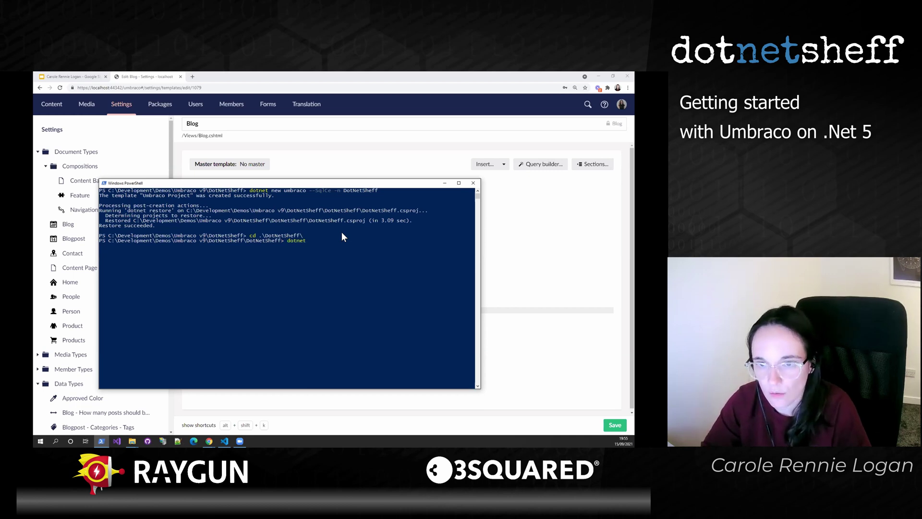
pyautogui.write(' build')
# - Build DotNetSheff with 'dotnet build' and start the site with 'dotnet run'
pyautogui.press('Return')
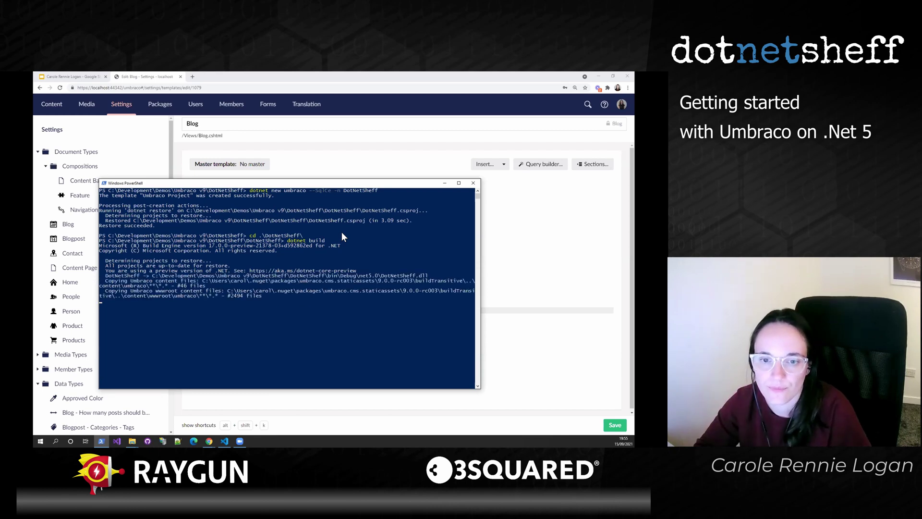
pyautogui.write('dotnet run')
pyautogui.press('Return')
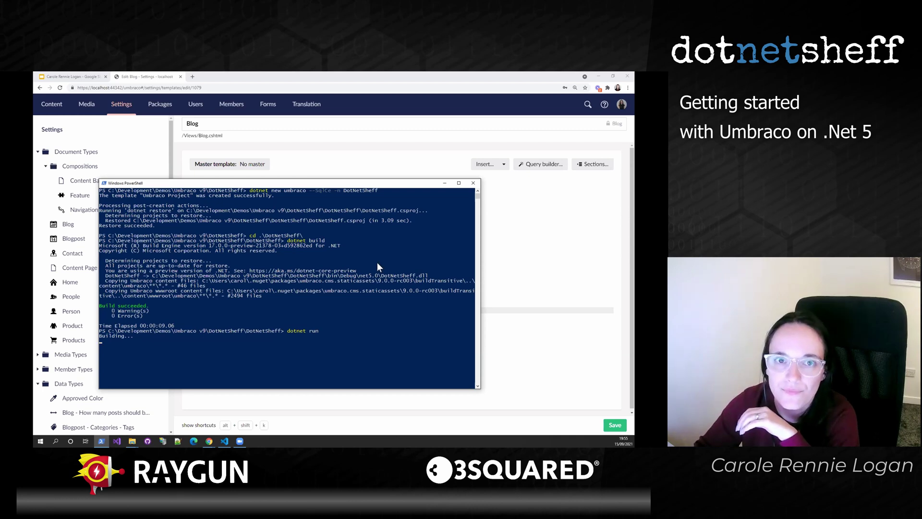
pyautogui.moveTo(124, 88); pyautogui.dragTo(227, 84)
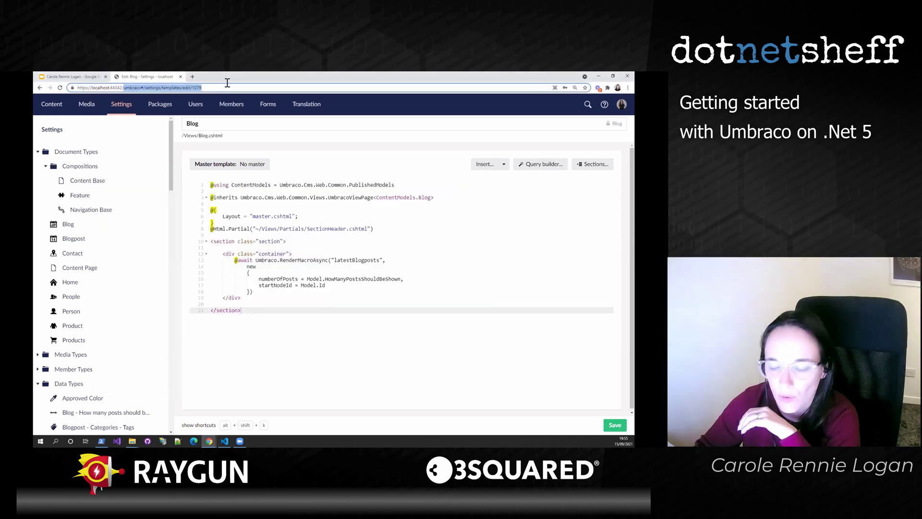
pyautogui.press('BackSpace')
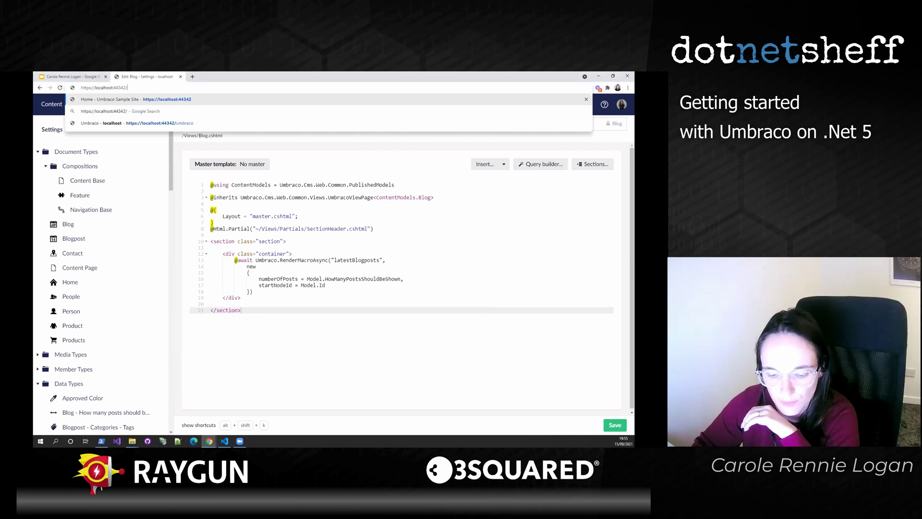
pyautogui.hotkey('alt', 'Tab')
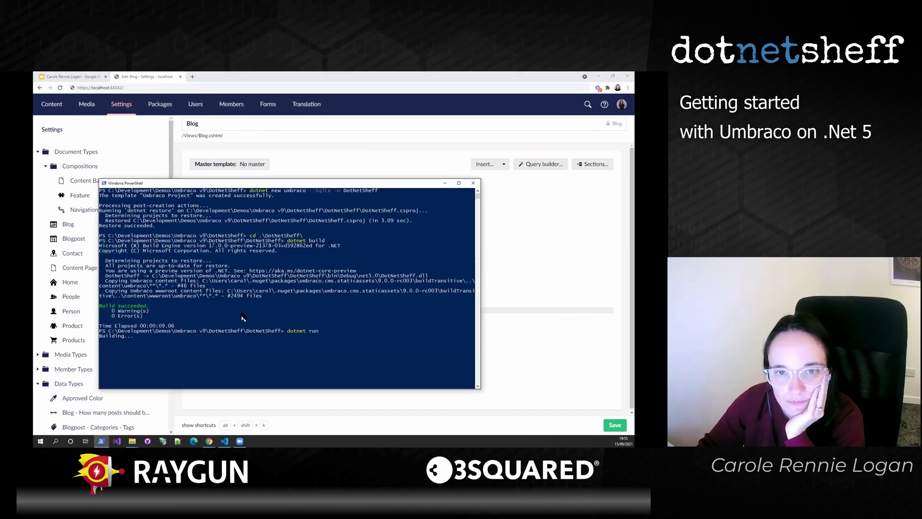
pyautogui.click(258, 346)
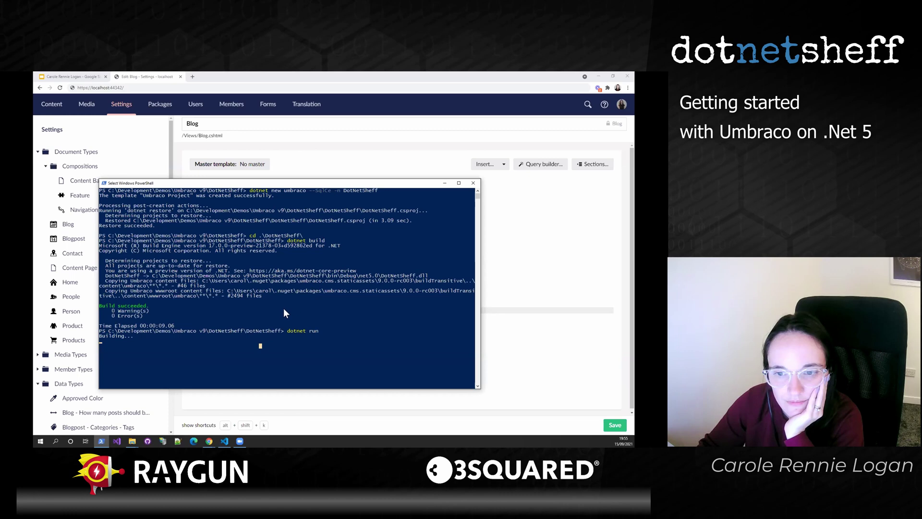
pyautogui.press('Escape')
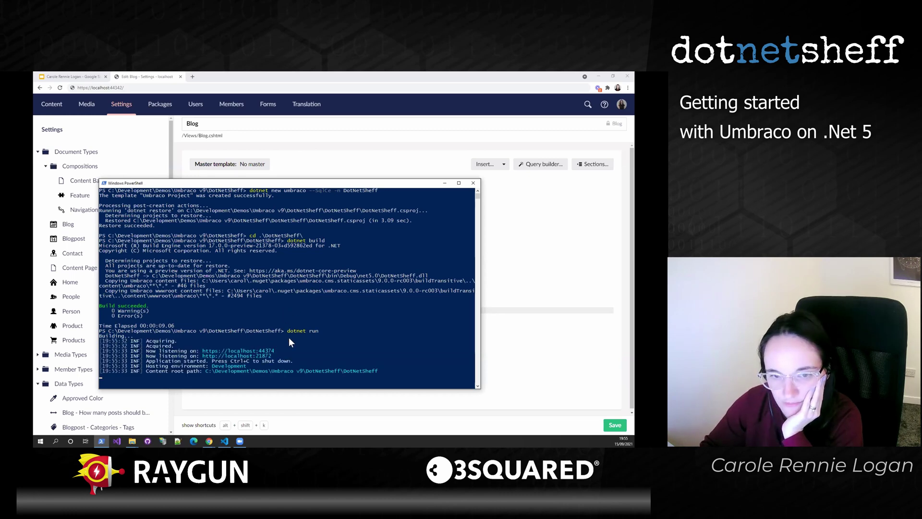
pyautogui.moveTo(277, 347); pyautogui.dragTo(200, 349)
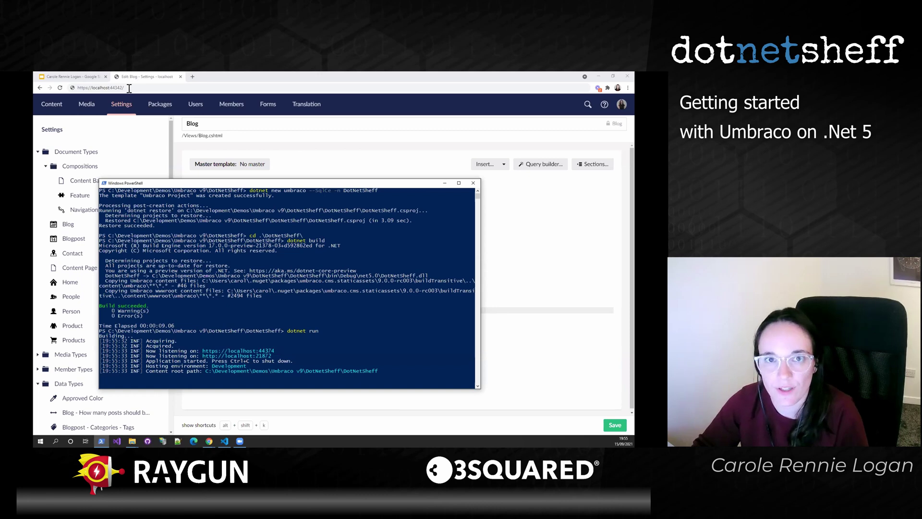
pyautogui.click(129, 87)
pyautogui.write('https://localhost:44374')
pyautogui.press('Return')
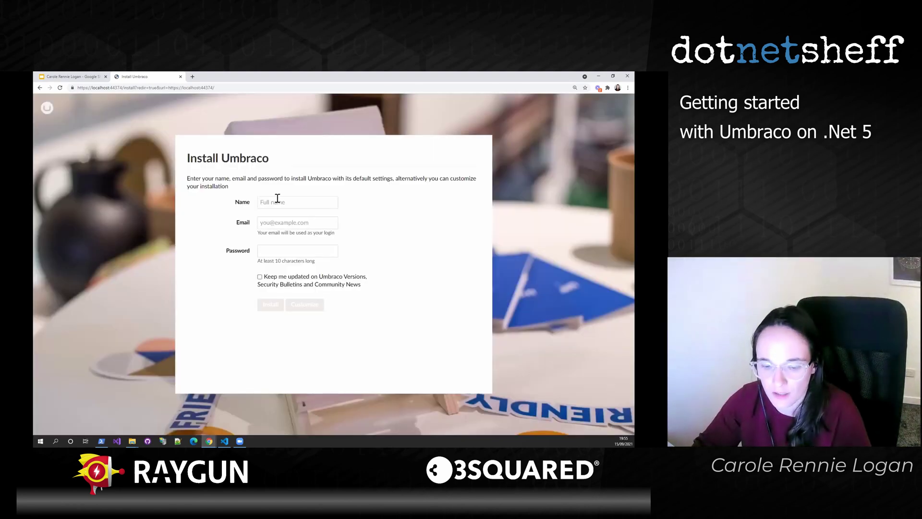
# - Autofill the admin's name and e-mail from a saved entry and enter a password
pyautogui.click(277, 198)
pyautogui.click(317, 221)
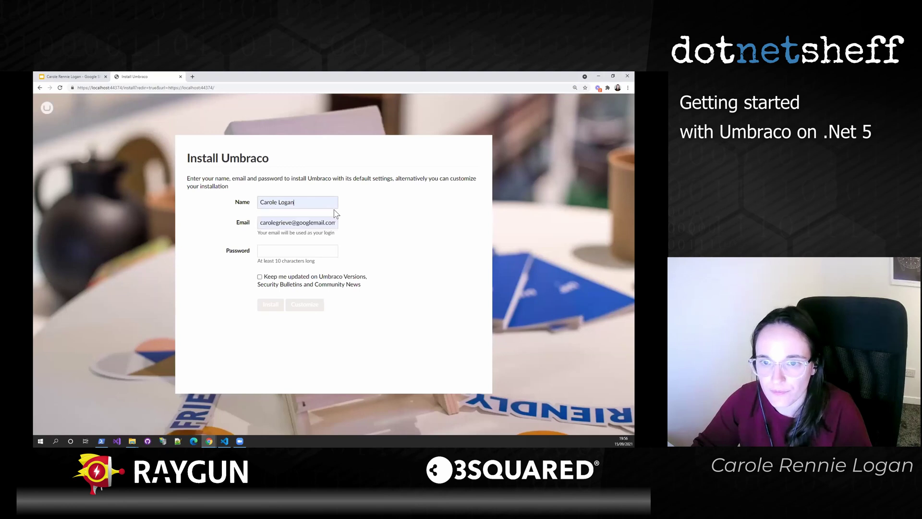
pyautogui.click(307, 249)
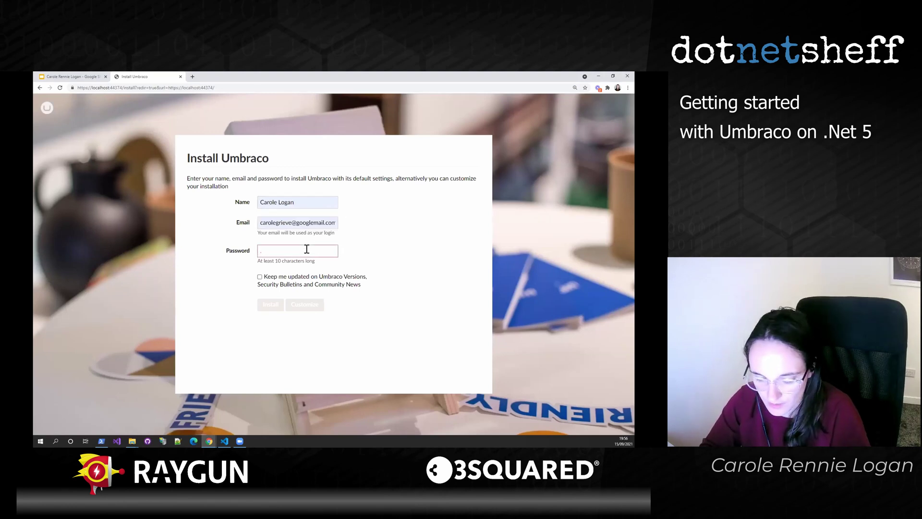
pyautogui.write('PPassword1!')
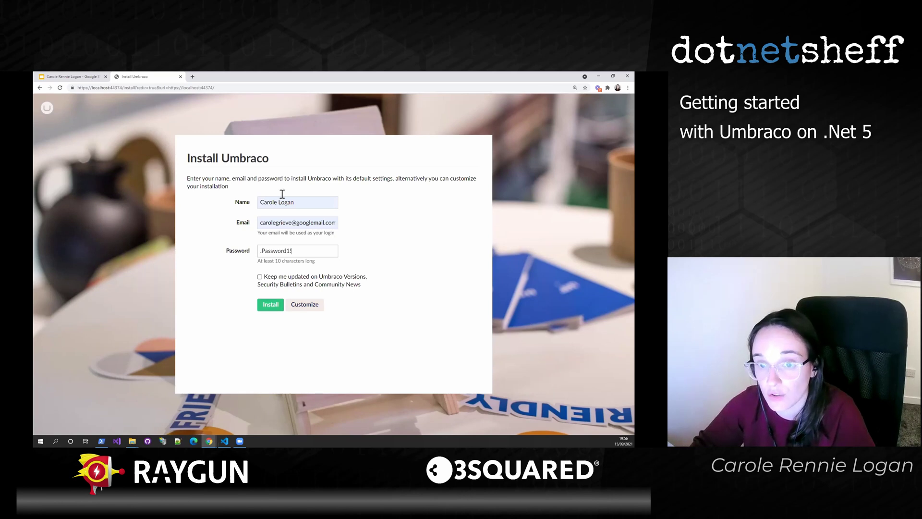
# - Run the default Umbraco install, dismiss the welcome tour and open the Settings section
pyautogui.click(274, 306)
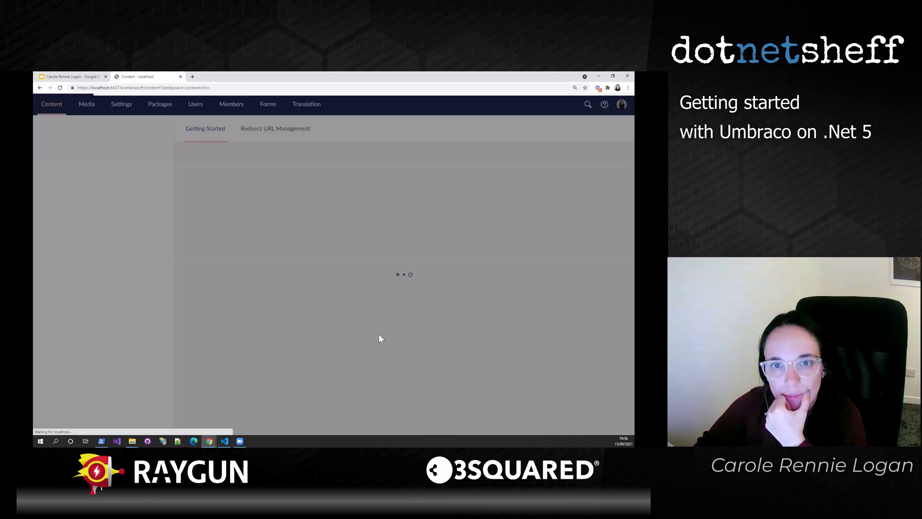
pyautogui.click(421, 196)
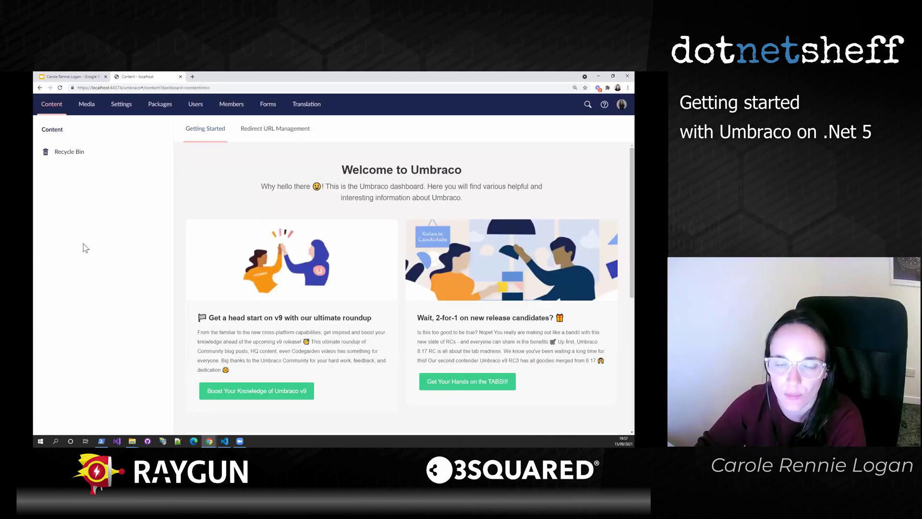
pyautogui.click(111, 103)
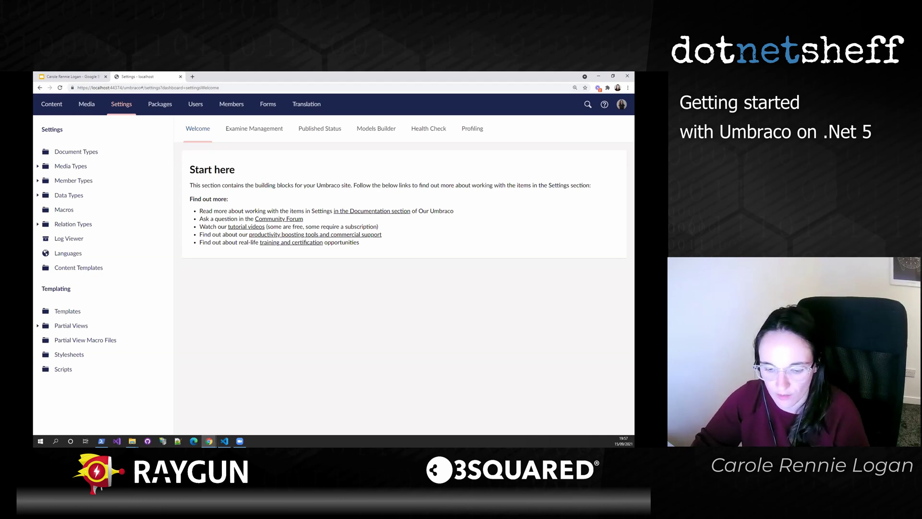
pyautogui.hotkey('alt', 'Tab')
pyautogui.click(346, 345)
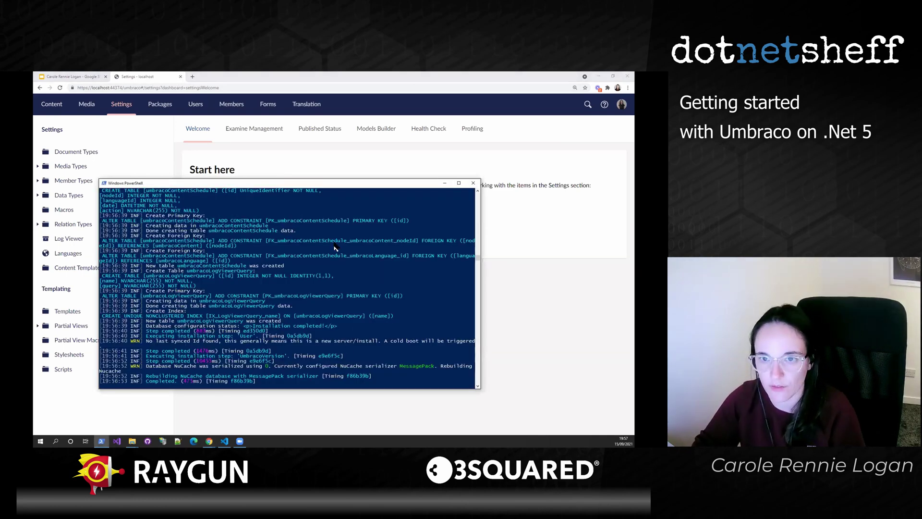
# - Move the PowerShell window up, review the install log, then close the console
pyautogui.moveTo(303, 183); pyautogui.dragTo(299, 137)
pyautogui.scroll(-3, 304, 245)
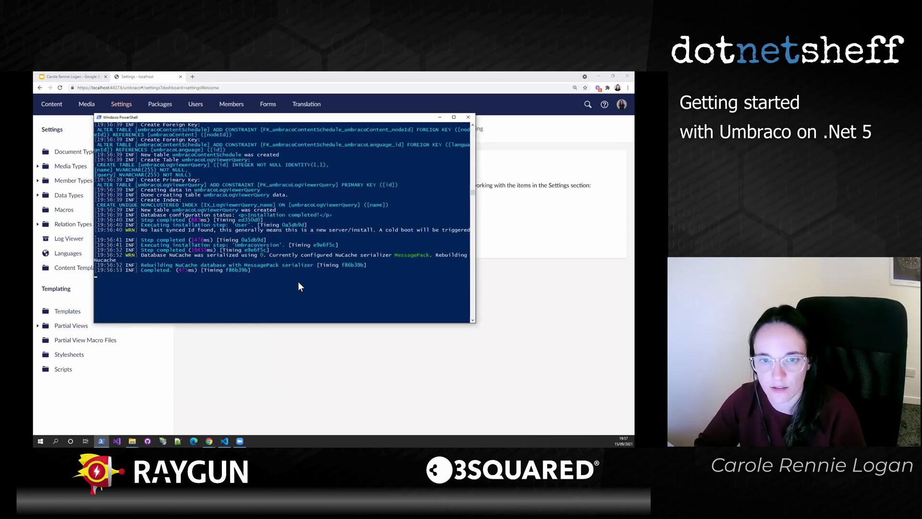
pyautogui.click(234, 296)
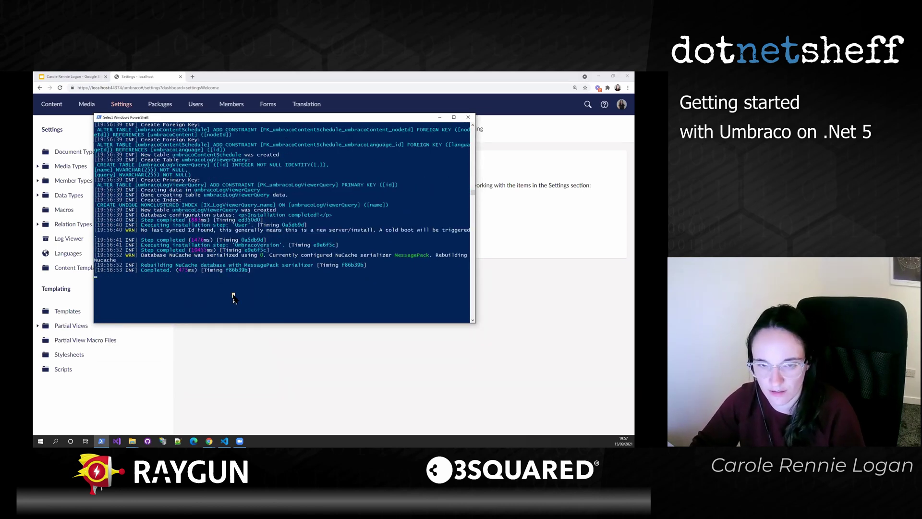
pyautogui.click(326, 209)
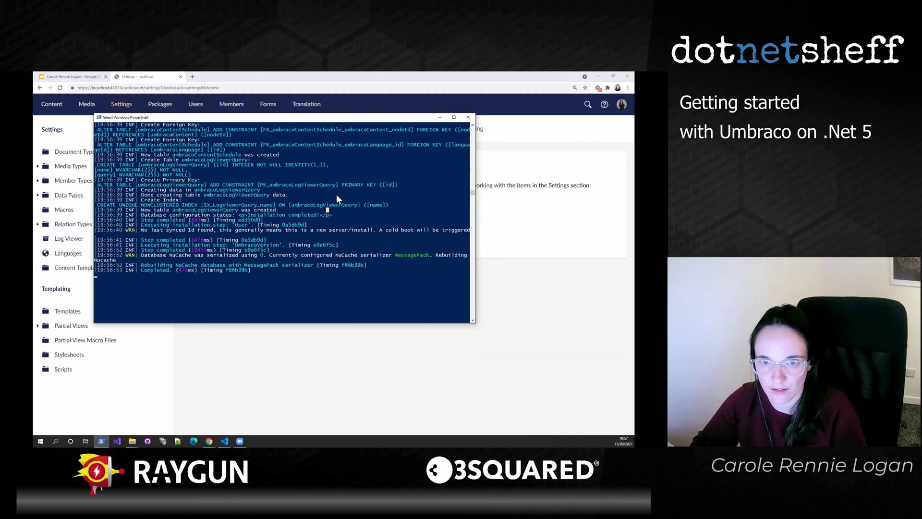
pyautogui.click(468, 117)
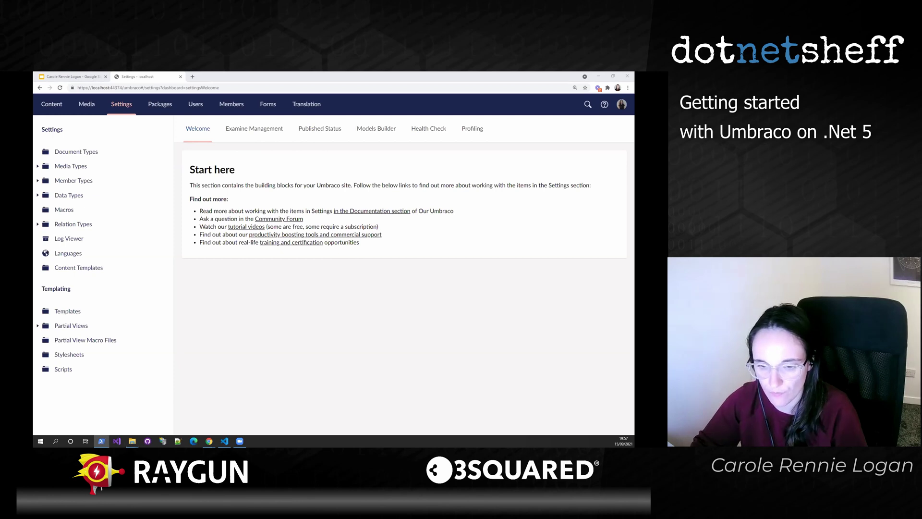
# - Open a new PowerShell console and paste 'dotnet add package Umbraco.TheStarterKit' from clipboard history
pyautogui.click(101, 441)
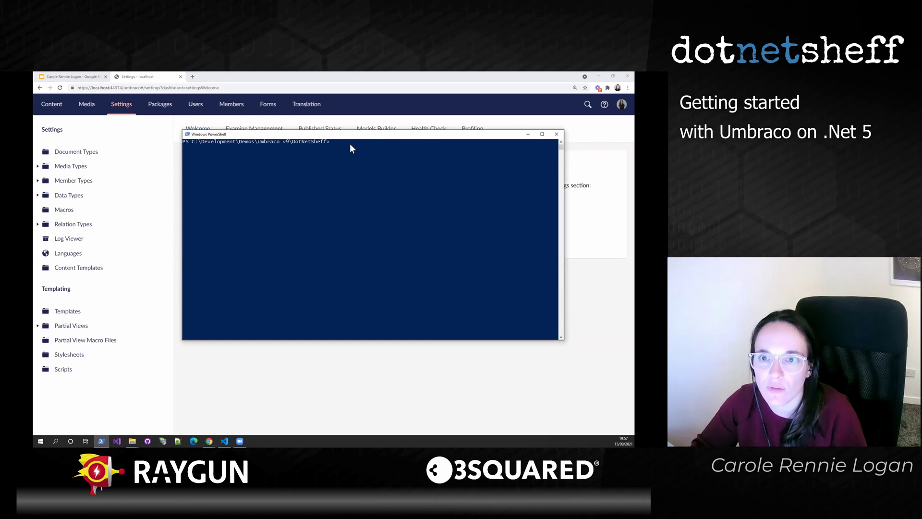
pyautogui.click(350, 143)
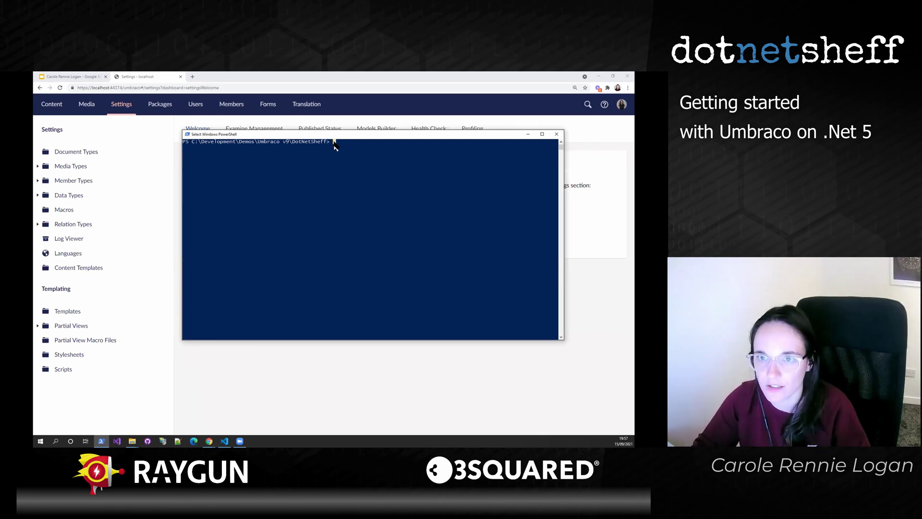
pyautogui.click(334, 142)
pyautogui.press('super+v')
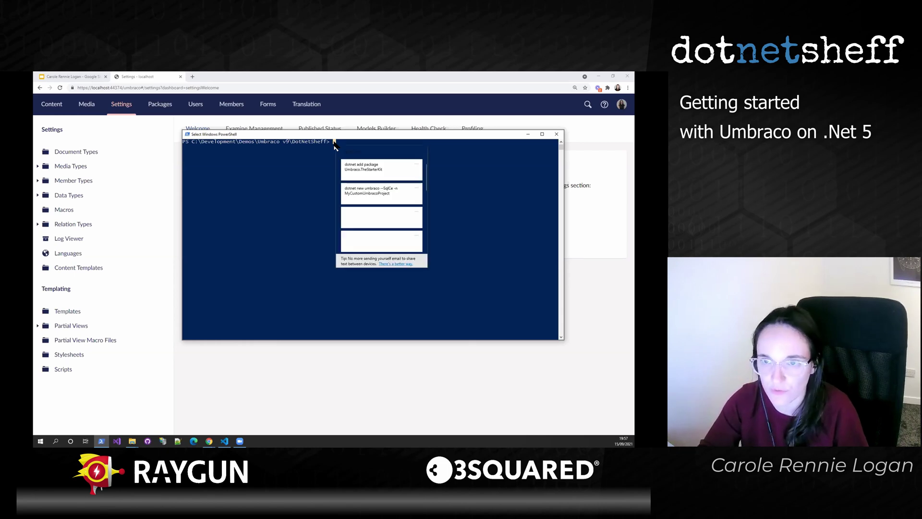
pyautogui.click(383, 241)
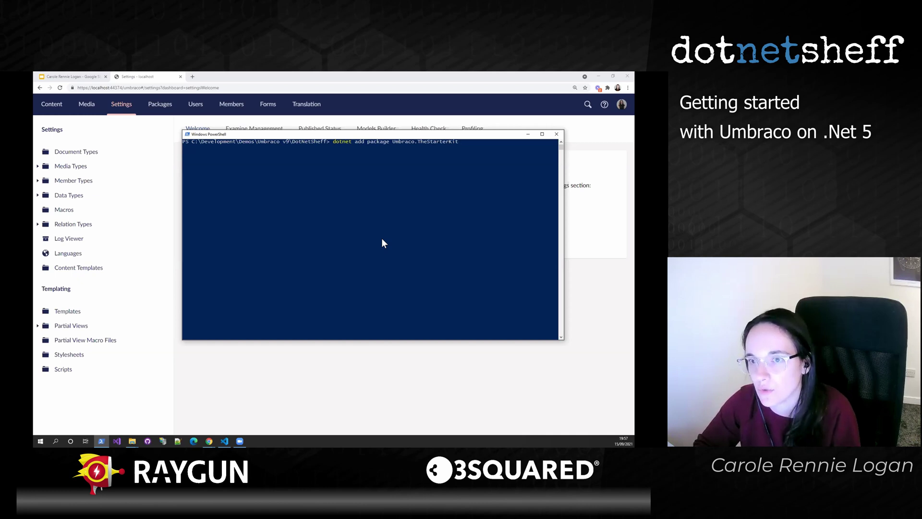
# - Run the add package command and move into the inner DotNetSheff project folder
pyautogui.press('Return')
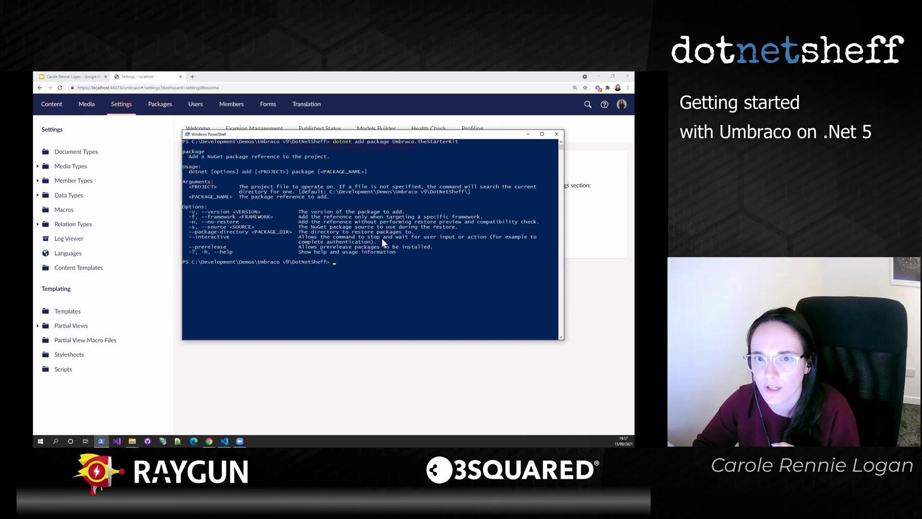
pyautogui.write('cd .\\DotNetSheff\\')
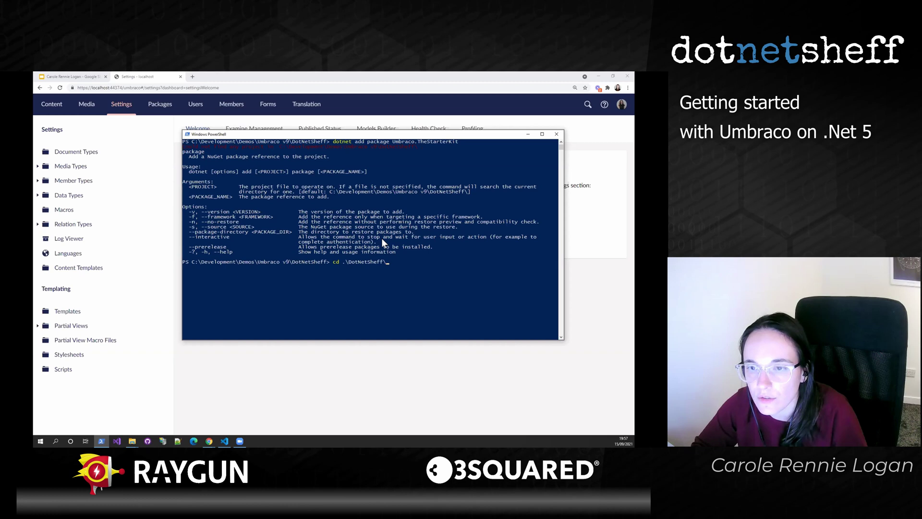
pyautogui.press('Return')
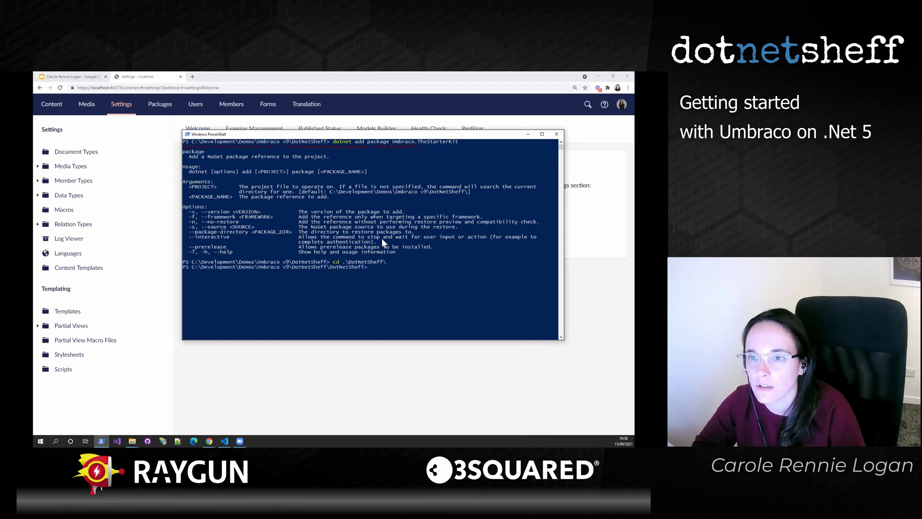
# - Re-run the add package command with --prerelease for 9.0.0-rc002, then recall 'dotnet run'
pyautogui.press('Up')
pyautogui.press('Up')
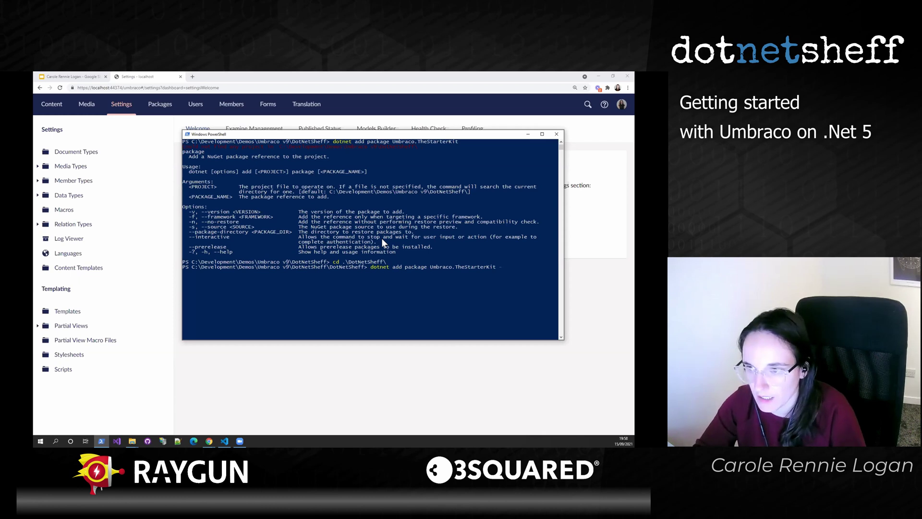
pyautogui.write('--prerelease')
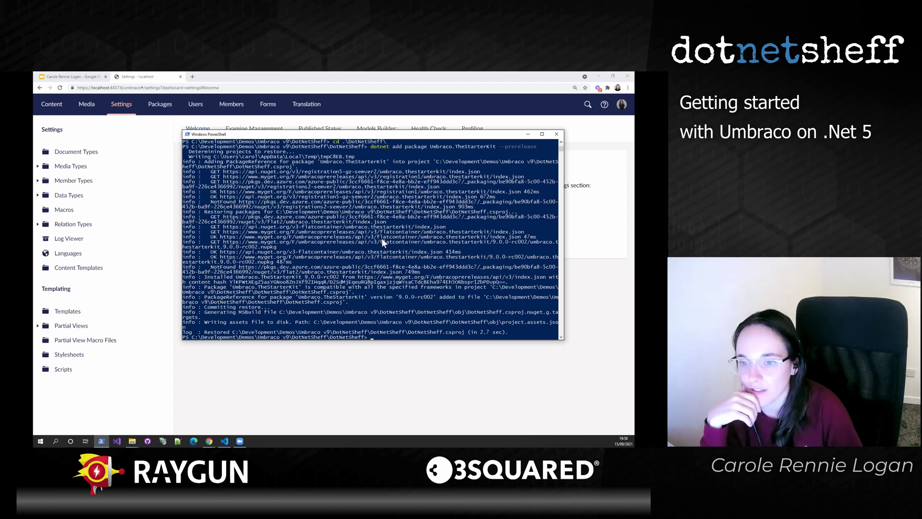
pyautogui.write('dotnet add package Umbraco.TheStarterKit')
pyautogui.press('Up')
pyautogui.press('Up')
pyautogui.press('Up')
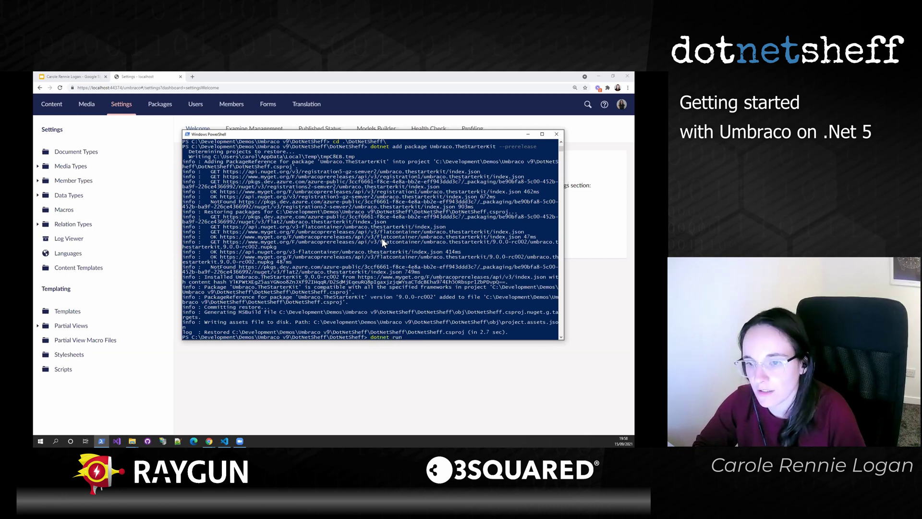
pyautogui.press('Return')
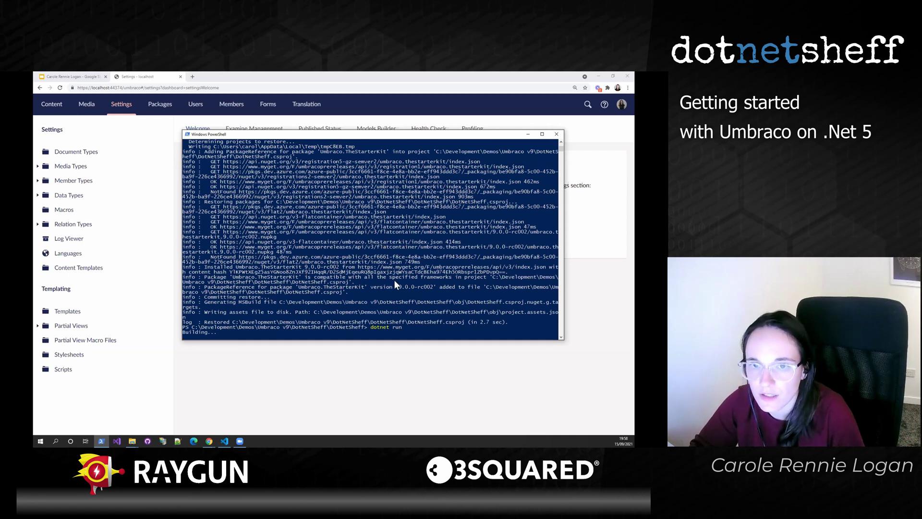
pyautogui.scroll(1, 394, 285)
pyautogui.scroll(-3, 416, 316)
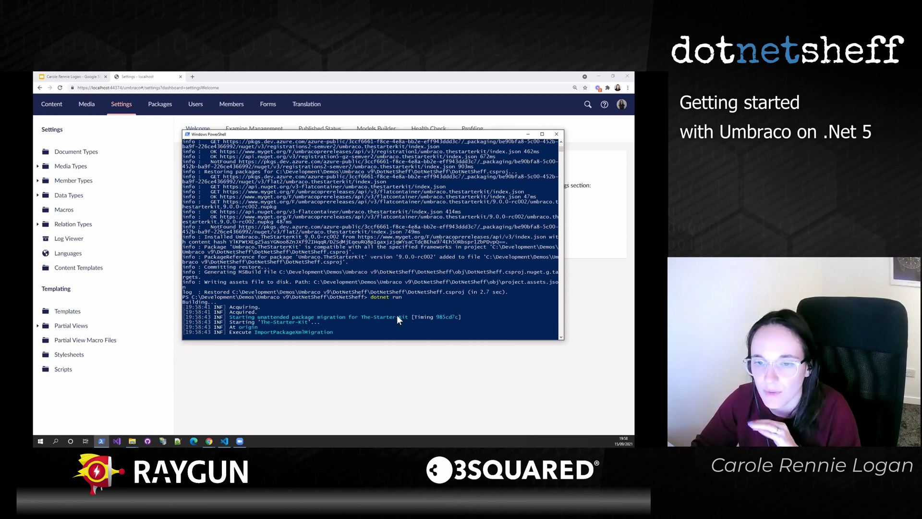
pyautogui.scroll(-1, 321, 316)
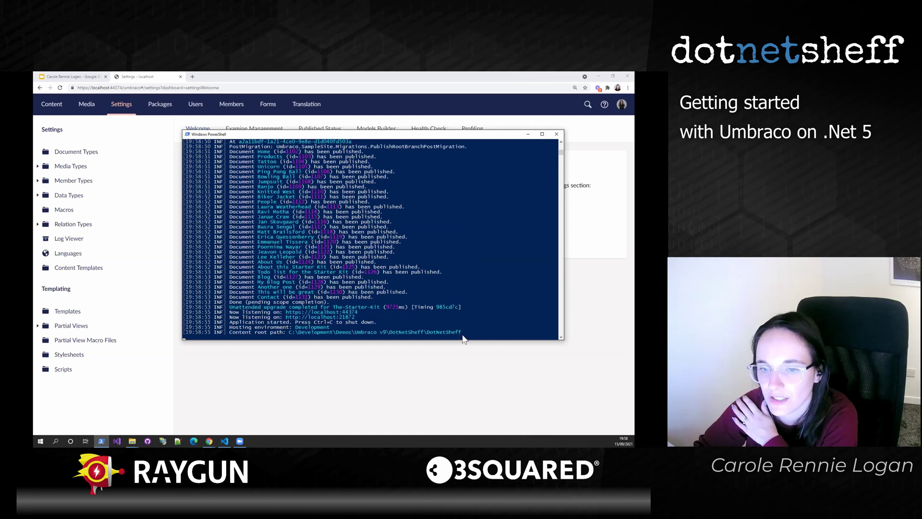
pyautogui.moveTo(359, 312); pyautogui.dragTo(288, 313)
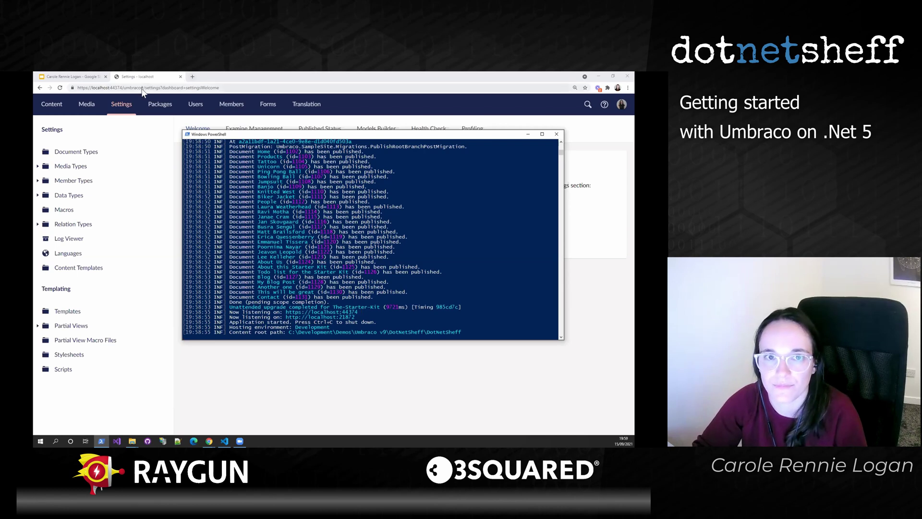
# - Reload the backoffice, dismiss the tour and expand Home to show Products, People, About Us, Blog, Contact
pyautogui.click(47, 110)
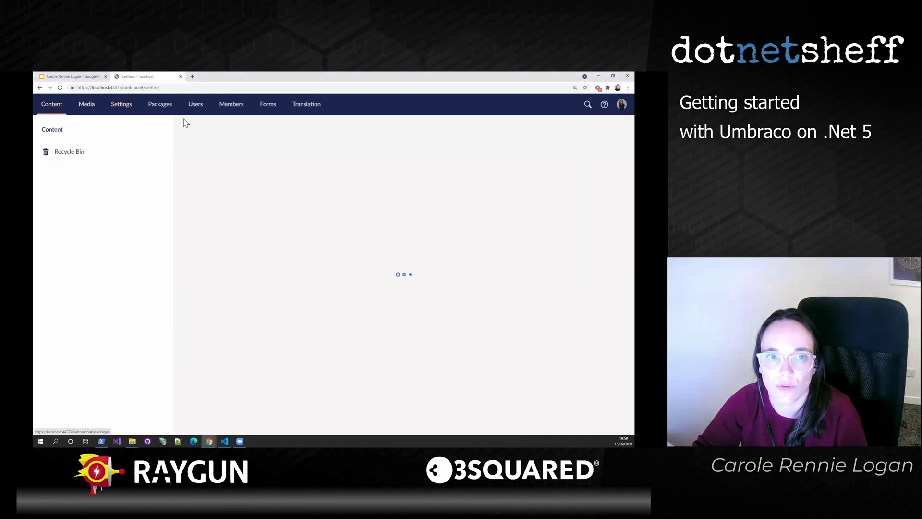
pyautogui.click(143, 88)
pyautogui.press('Return')
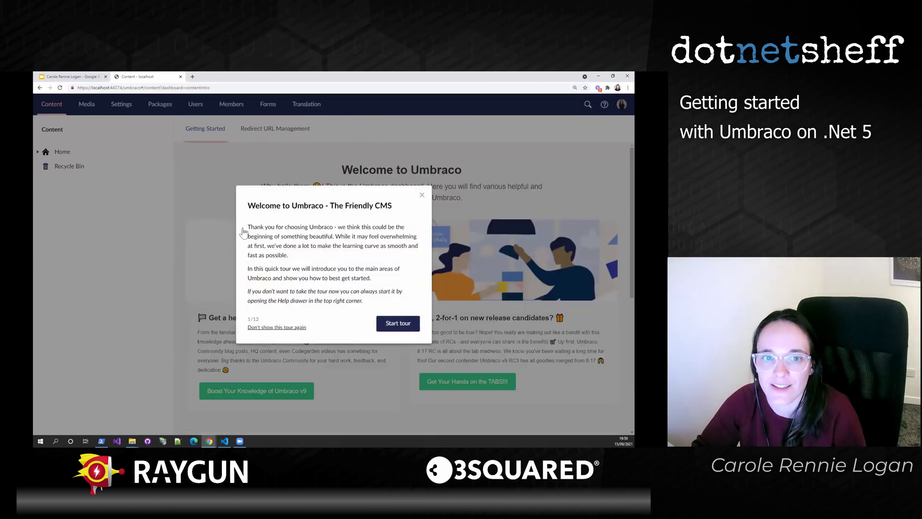
pyautogui.press('Escape')
pyautogui.click(39, 152)
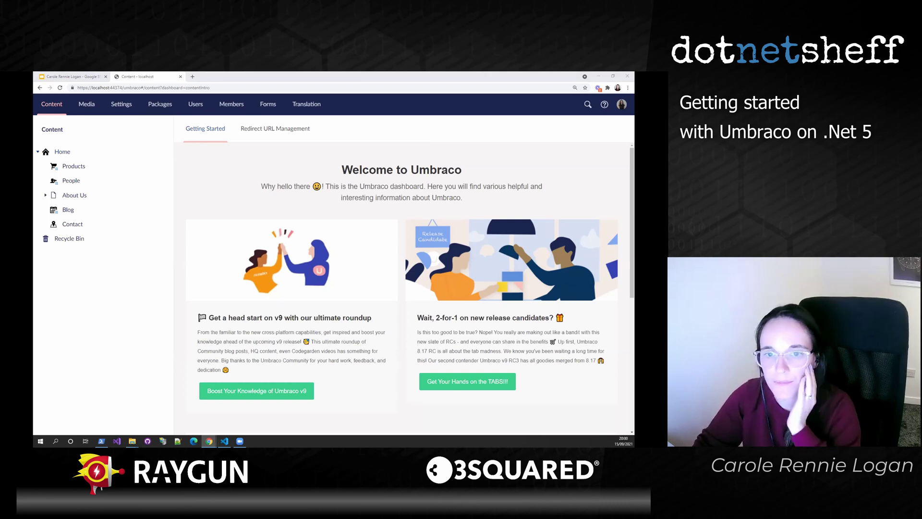
# - Bring up the UmbracoNetCoreUpdates docs page maximized and scroll through the .NET 5 setup steps
pyautogui.hotkey('alt', 'Tab')
pyautogui.click(224, 105)
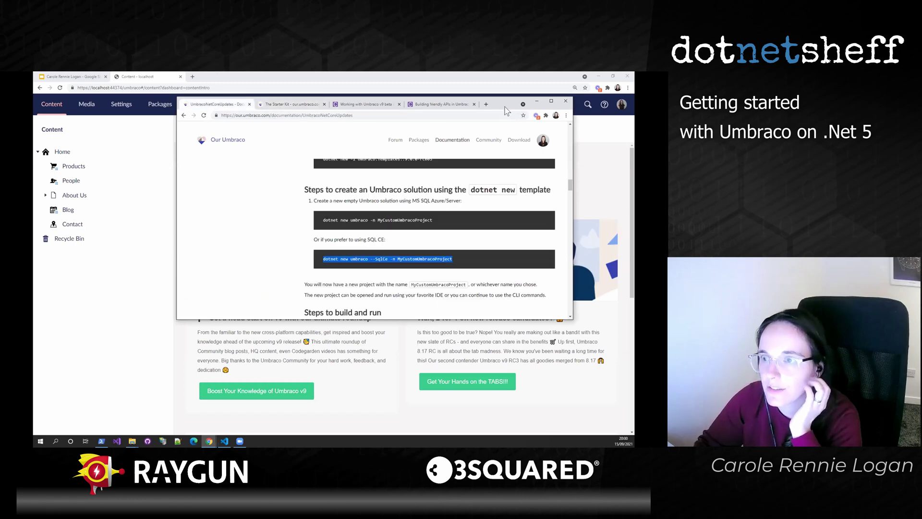
pyautogui.click(551, 101)
pyautogui.scroll(15, 295, 221)
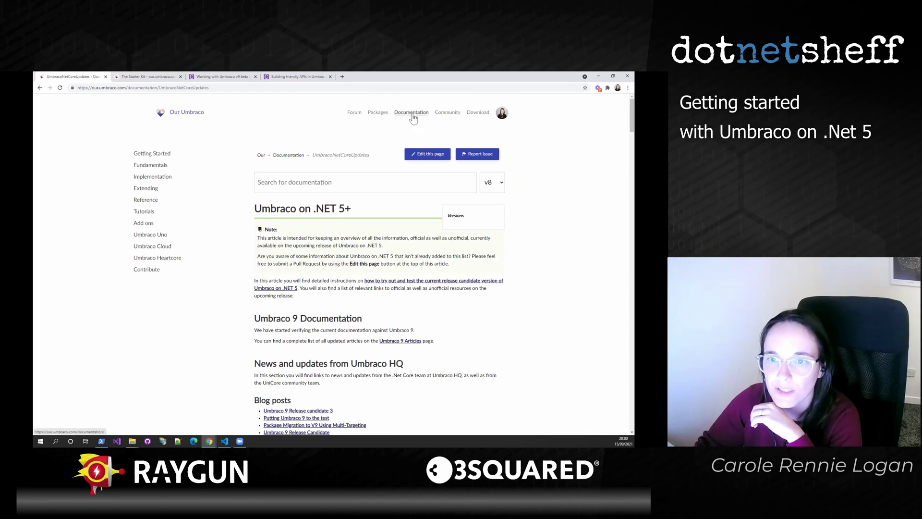
pyautogui.scroll(-5, 425, 334)
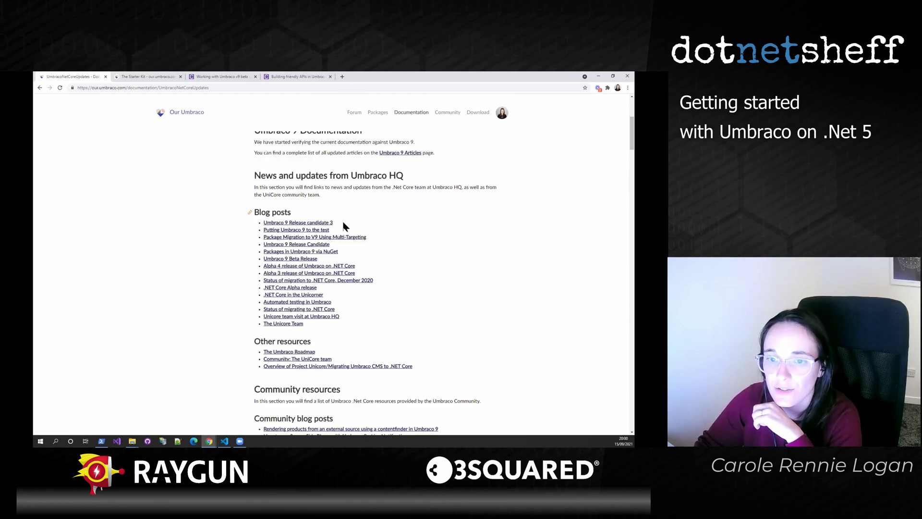
pyautogui.scroll(-15, 464, 303)
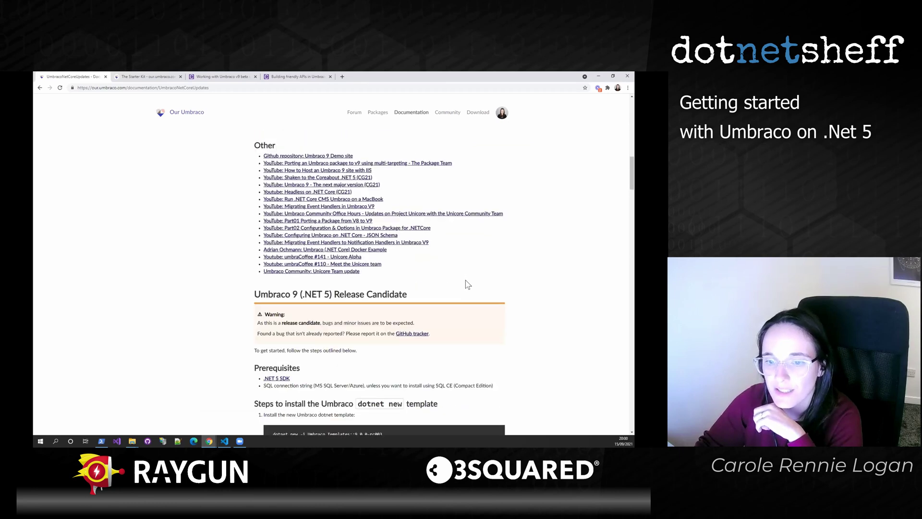
pyautogui.scroll(-3, 451, 273)
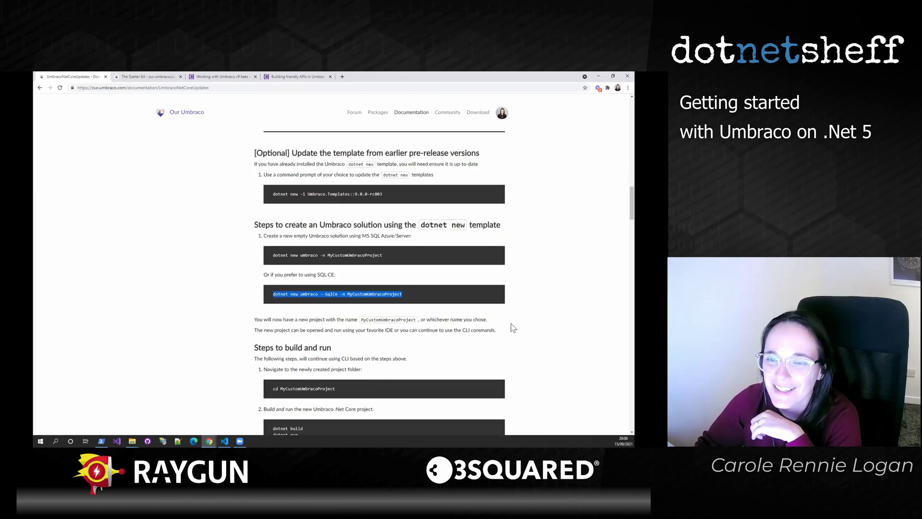
# - Highlight the template update command, then view The Starter Kit page and the v9 beta CLI post
pyautogui.moveTo(390, 194); pyautogui.dragTo(271, 197)
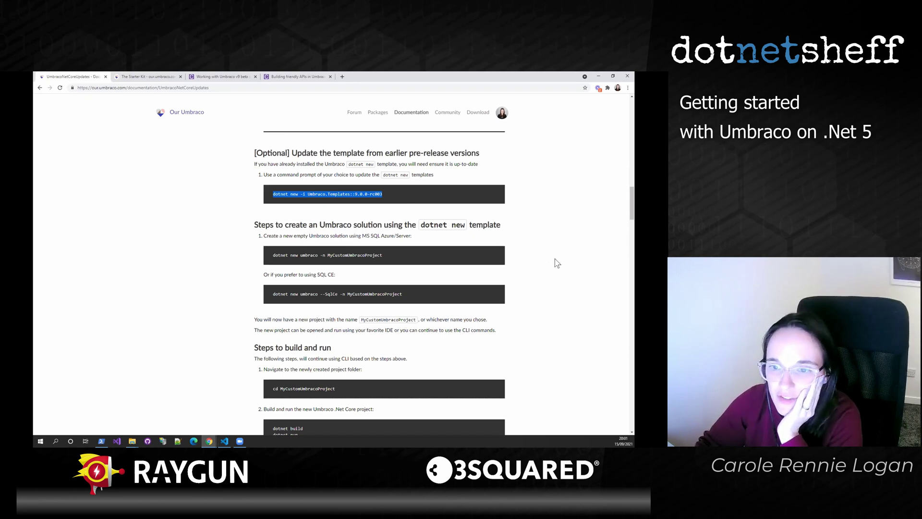
pyautogui.scroll(-2, 555, 260)
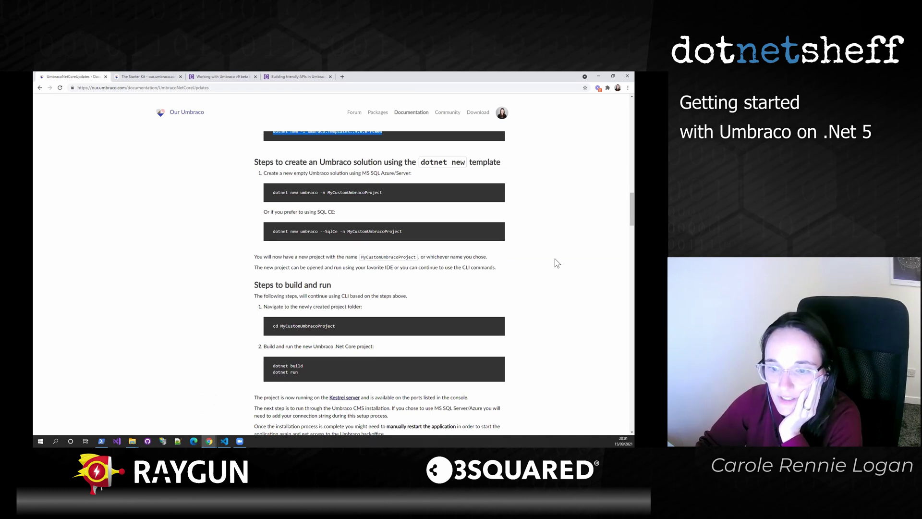
pyautogui.click(143, 76)
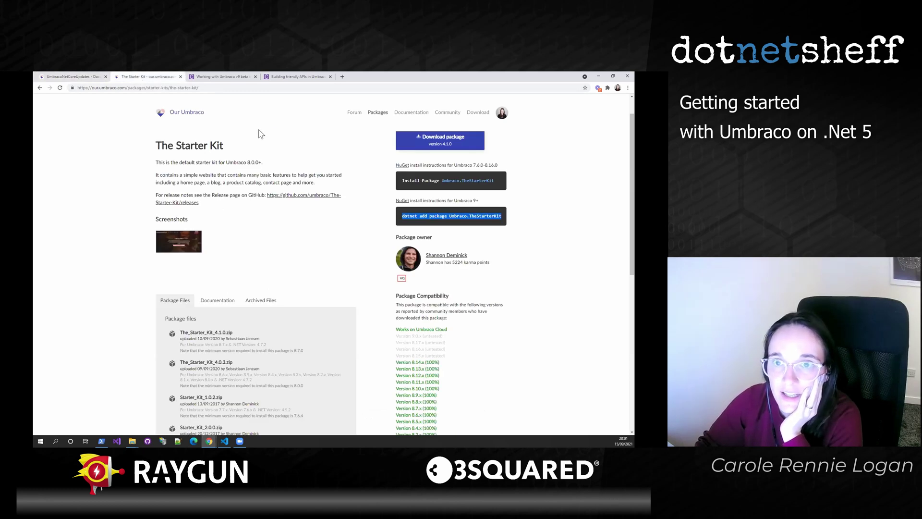
pyautogui.click(221, 77)
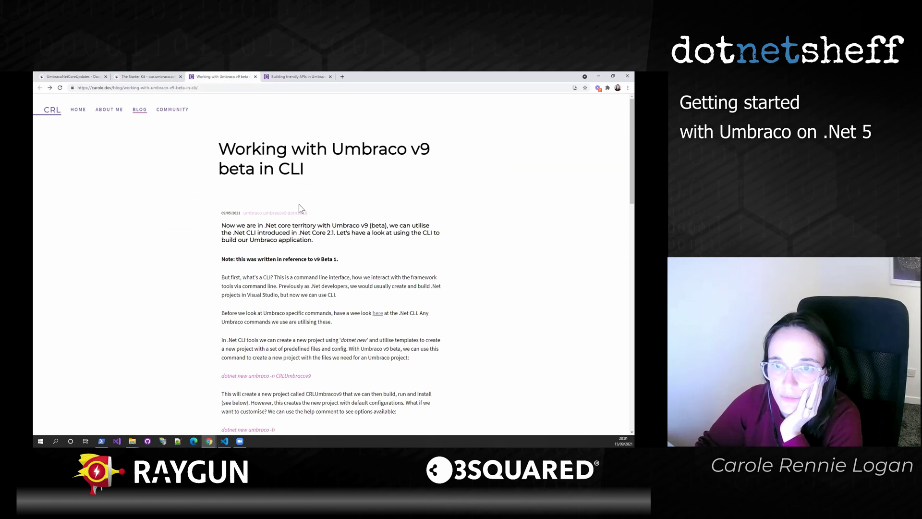